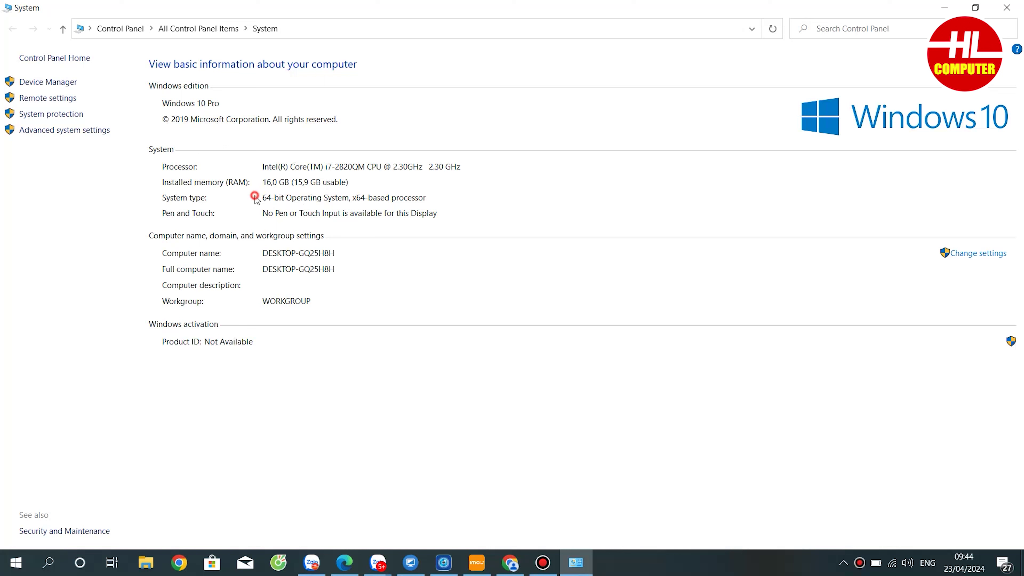
- Check the Windows system type, inspect the print queues and software devices in Device Manager, and close both windows
{"action": "left_click", "coordinate": [450, 196]}
{"action": "left_click", "coordinate": [354, 200]}
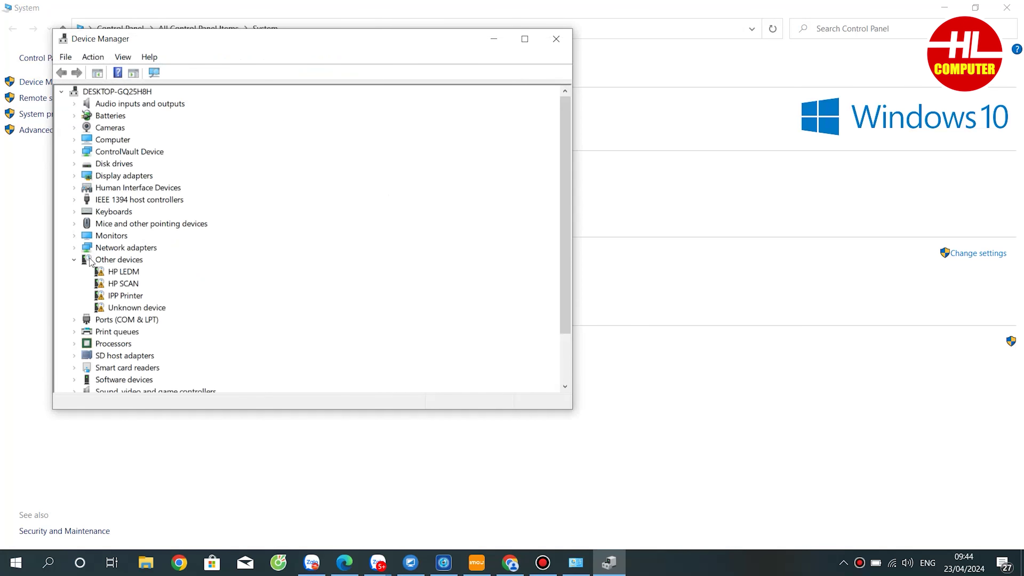
{"action": "left_click", "coordinate": [75, 332]}
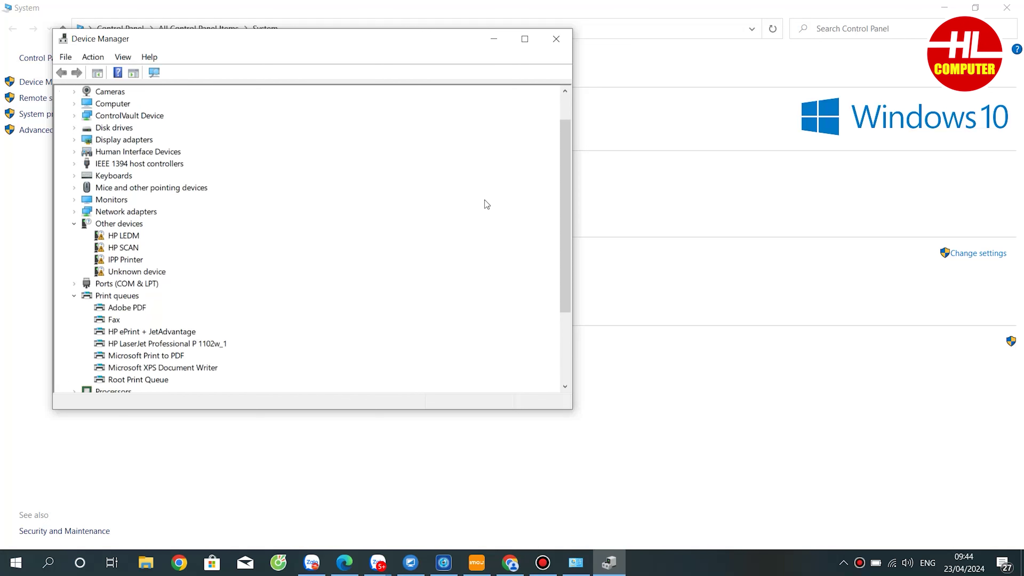
{"action": "left_click_drag", "start_coordinate": [562, 220], "coordinate": [569, 274]}
{"action": "left_click", "coordinate": [74, 344]}
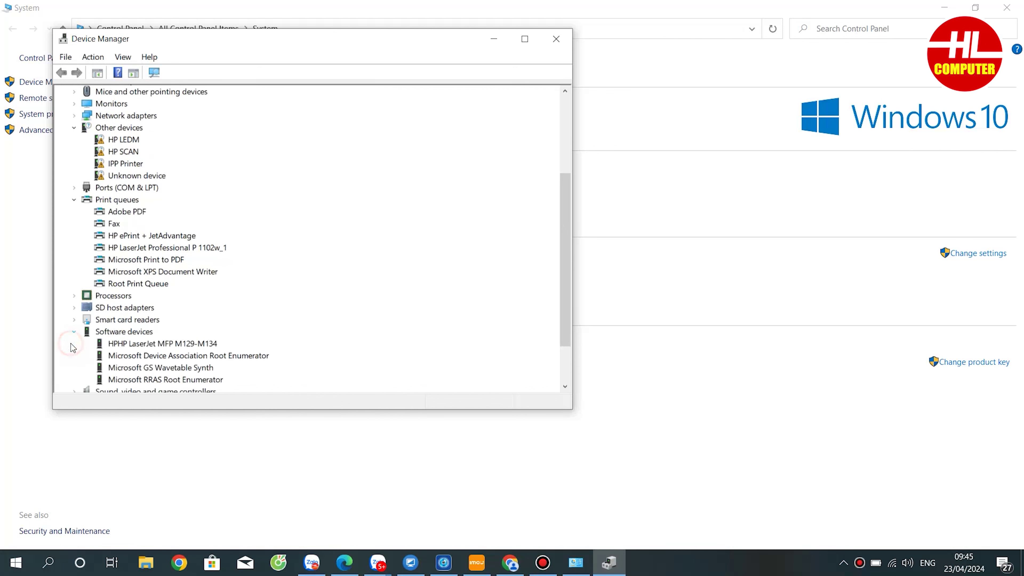
{"action": "left_click", "coordinate": [150, 353]}
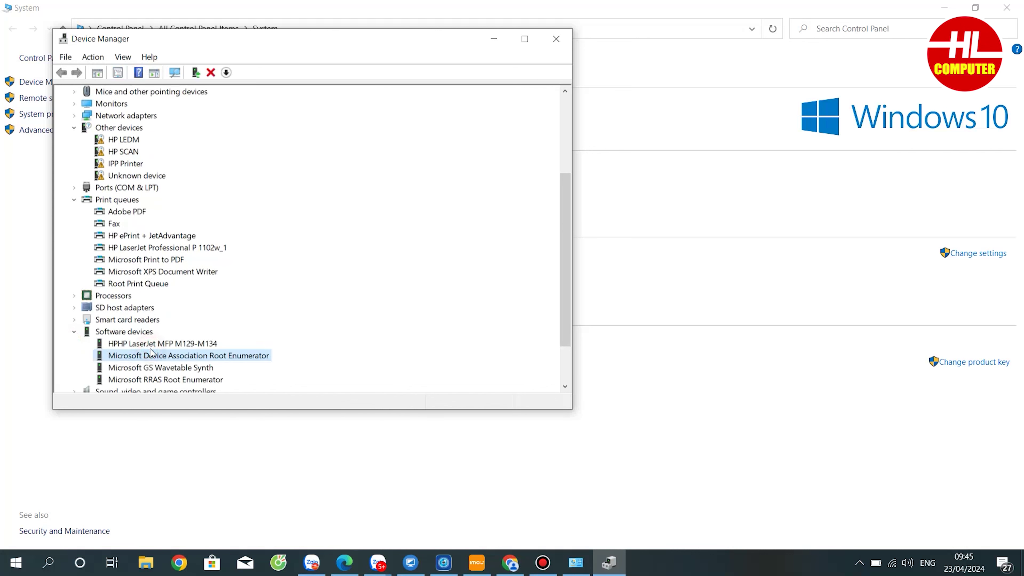
{"action": "left_click", "coordinate": [175, 344]}
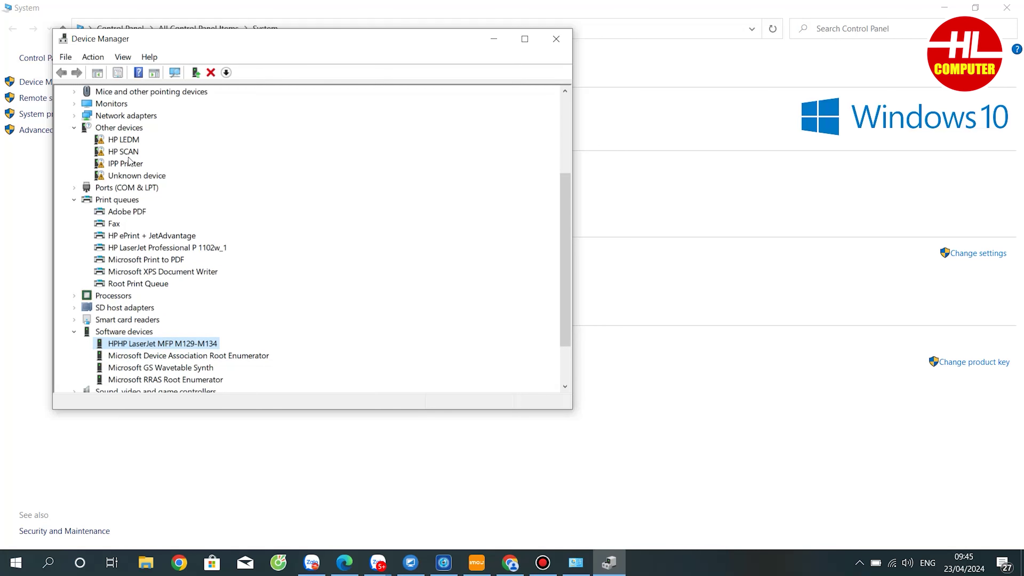
{"action": "left_click", "coordinate": [556, 39]}
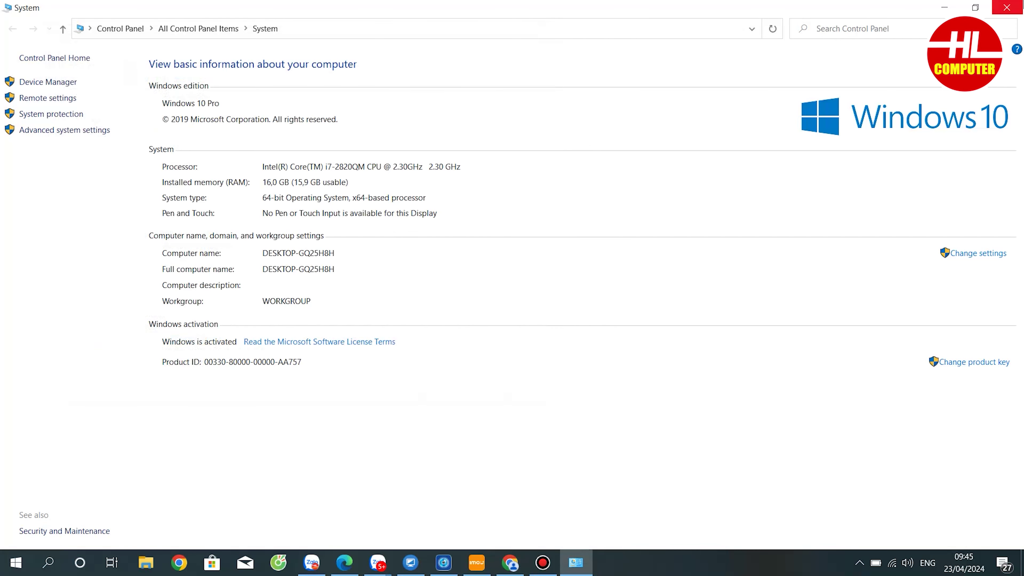
{"action": "left_click", "coordinate": [1021, 4]}
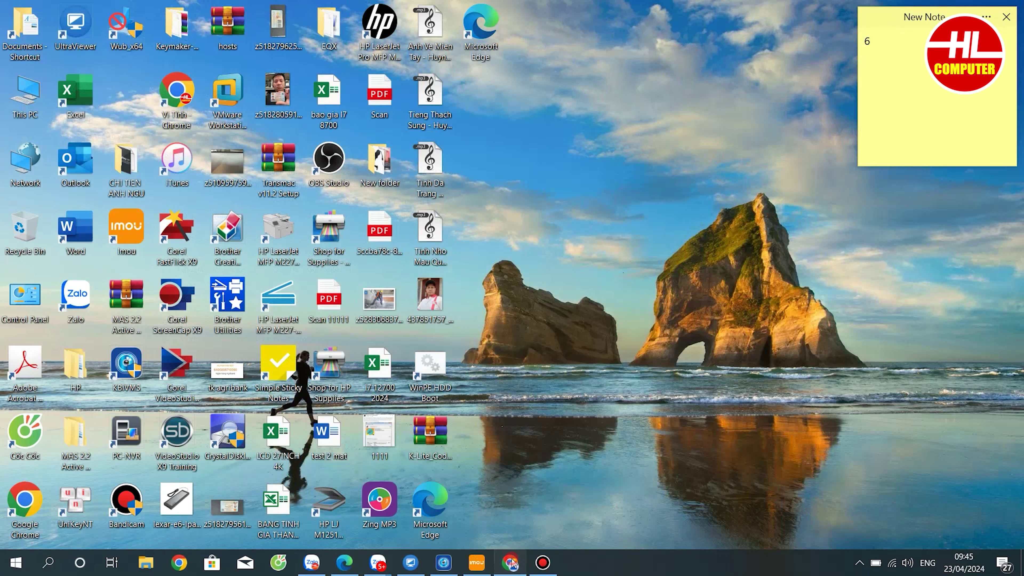
- Switch to Chrome and search Google for "download driver hp mfp m130nw"
{"action": "left_click", "coordinate": [511, 563]}
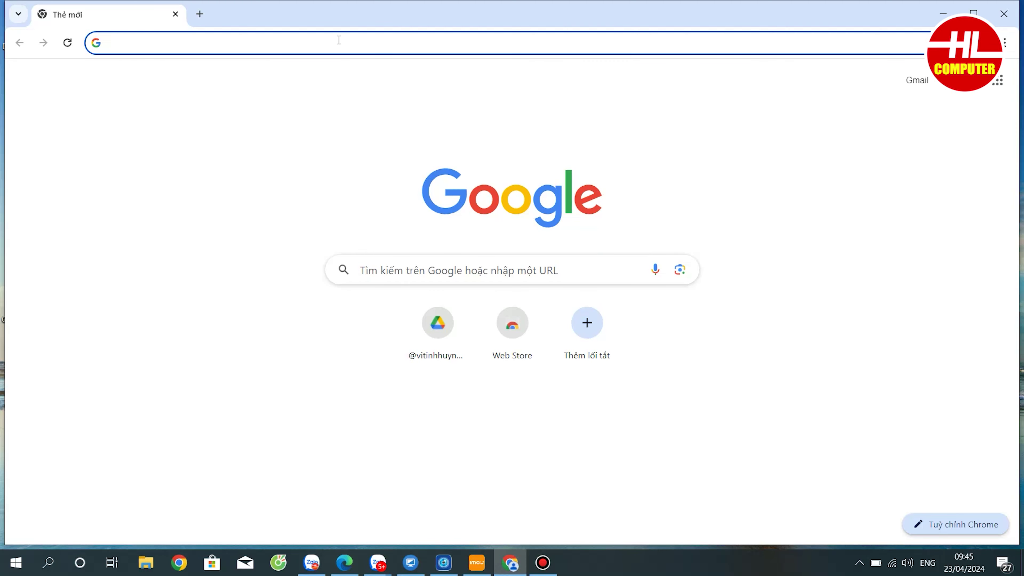
{"action": "type", "text": "download  driver"}
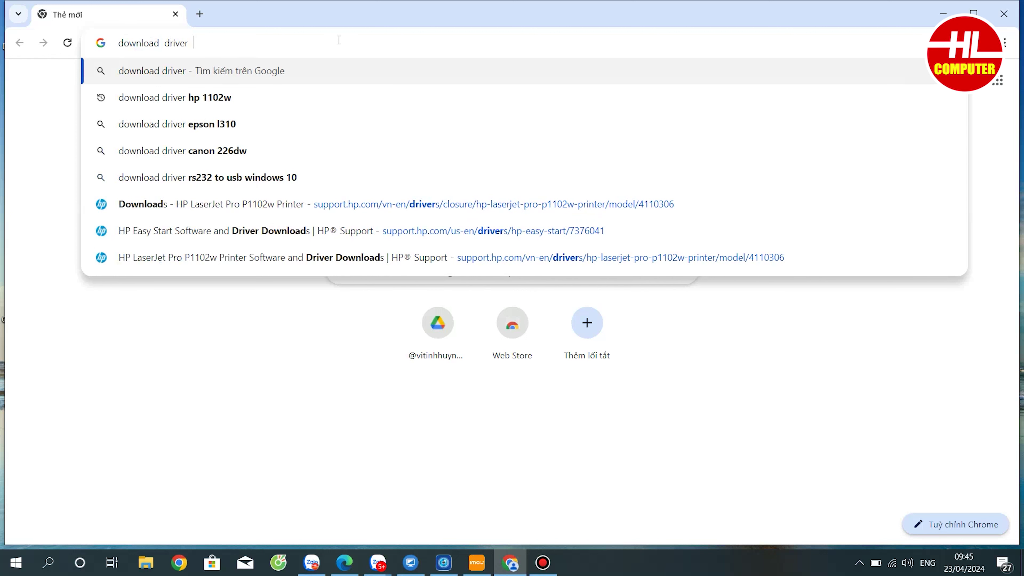
{"action": "type", "text": "mf"}
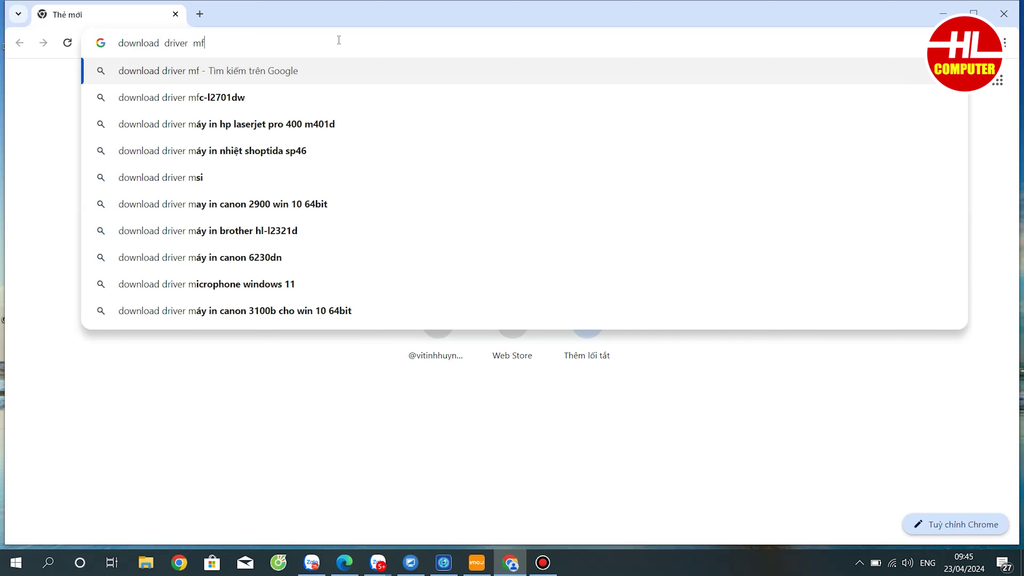
{"action": "type", "text": "p "}
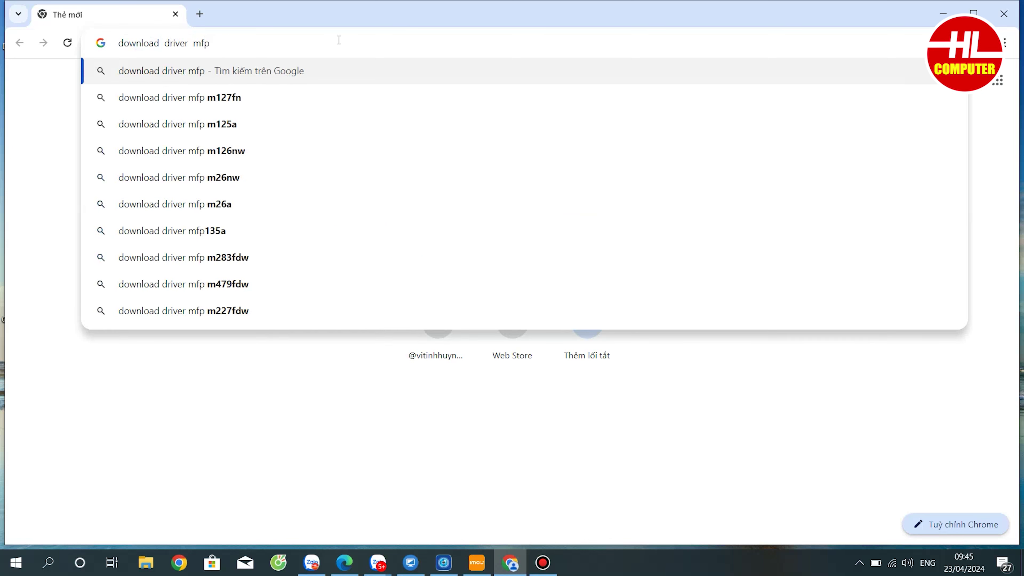
{"action": "type", "text": "m13"}
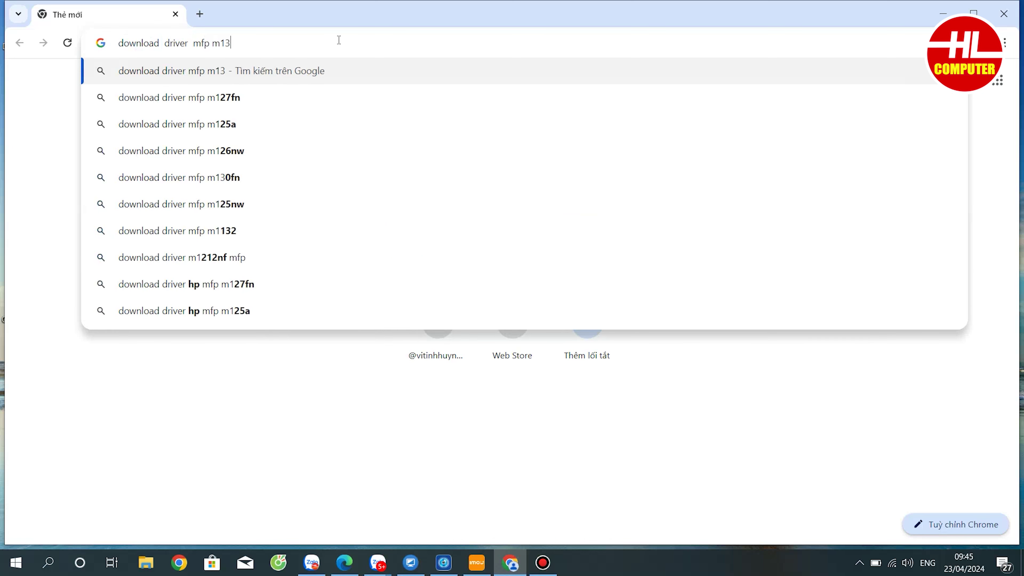
{"action": "type", "text": "0nw"}
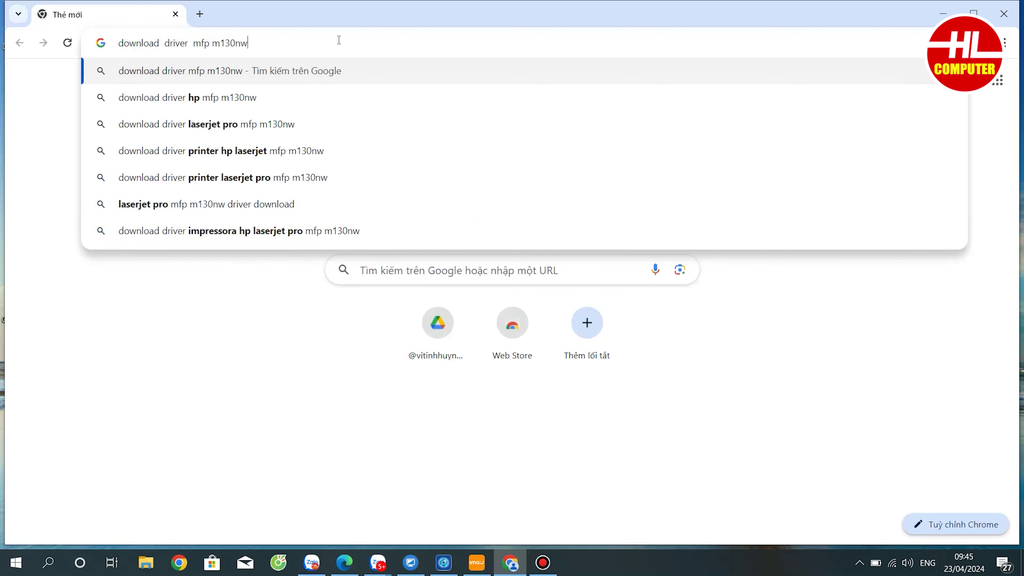
{"action": "left_click", "coordinate": [305, 99]}
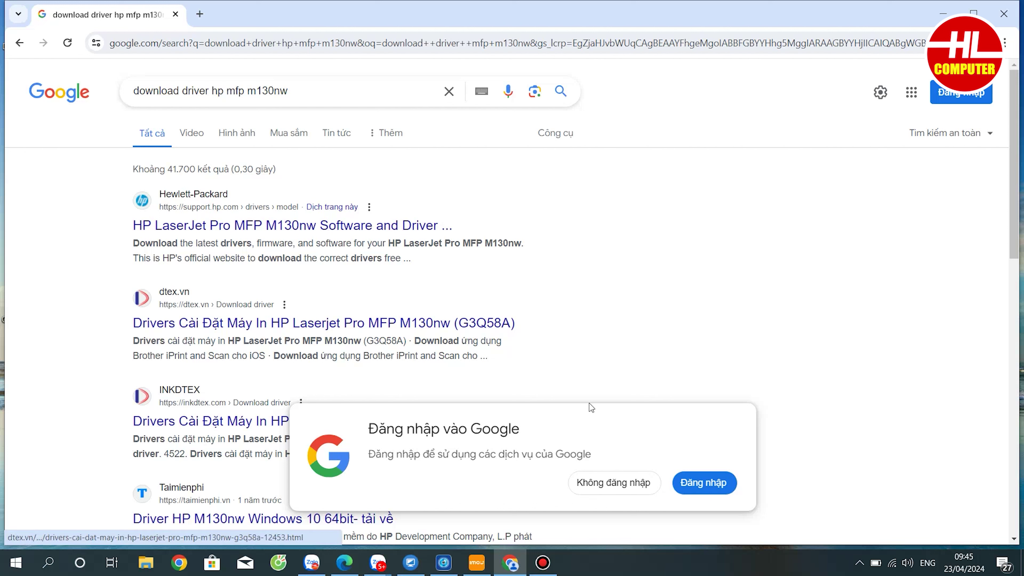
- Decline the Google sign-in offer, open HP's official LaserJet Pro MFP M130nw software and driver page, and maximize the browser
{"action": "left_click", "coordinate": [590, 487]}
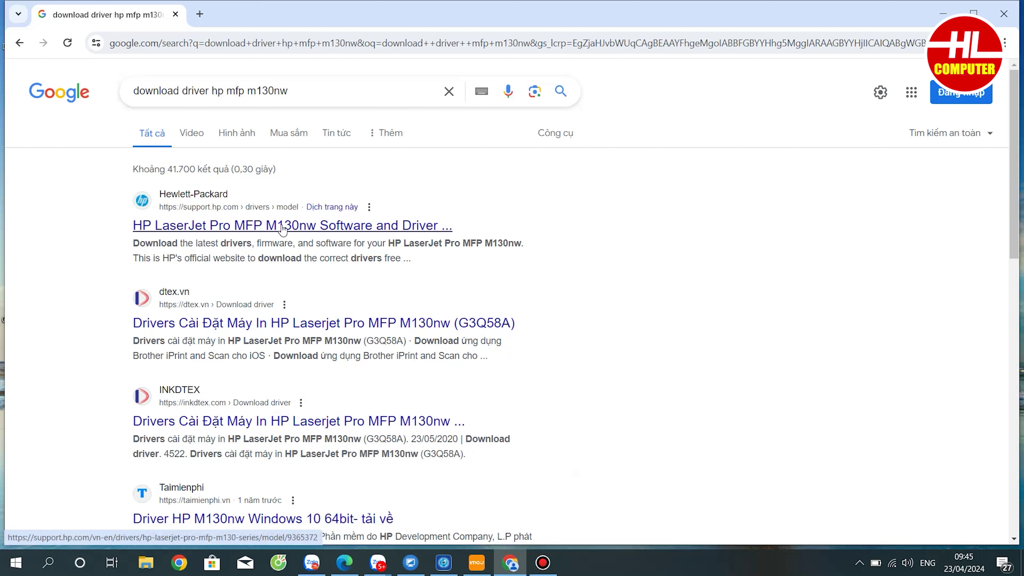
{"action": "left_click", "coordinate": [244, 234]}
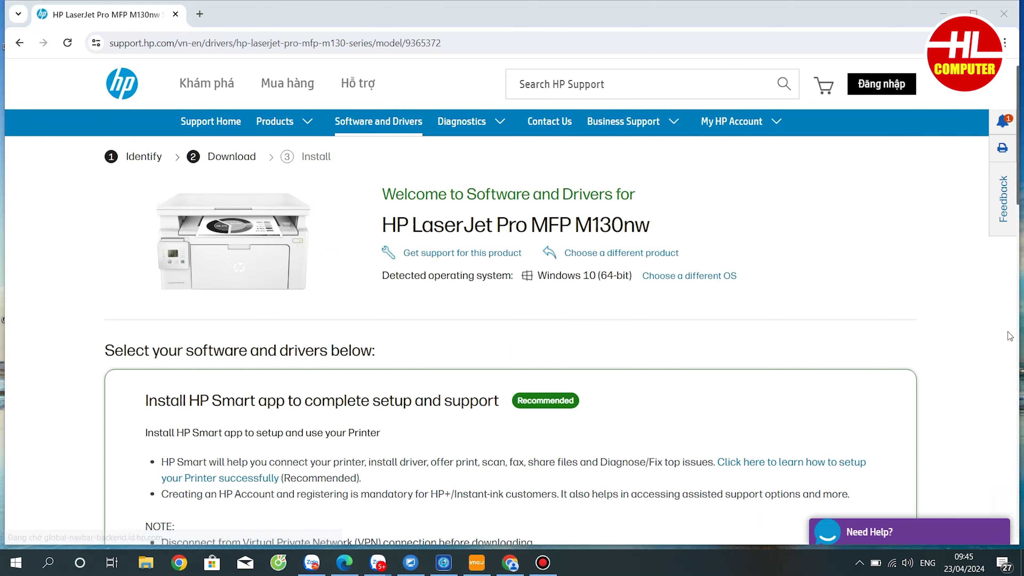
{"action": "left_click", "coordinate": [973, 12]}
- Review the Windows versions offered for the M130nw drivers and close the operating system selection without changing it
{"action": "scroll", "coordinate": [1020, 117], "scroll_direction": "down", "scroll_amount": 2}
{"action": "scroll", "coordinate": [1021, 117], "scroll_direction": "down", "scroll_amount": 5}
{"action": "scroll", "coordinate": [1019, 157], "scroll_direction": "up", "scroll_amount": 5}
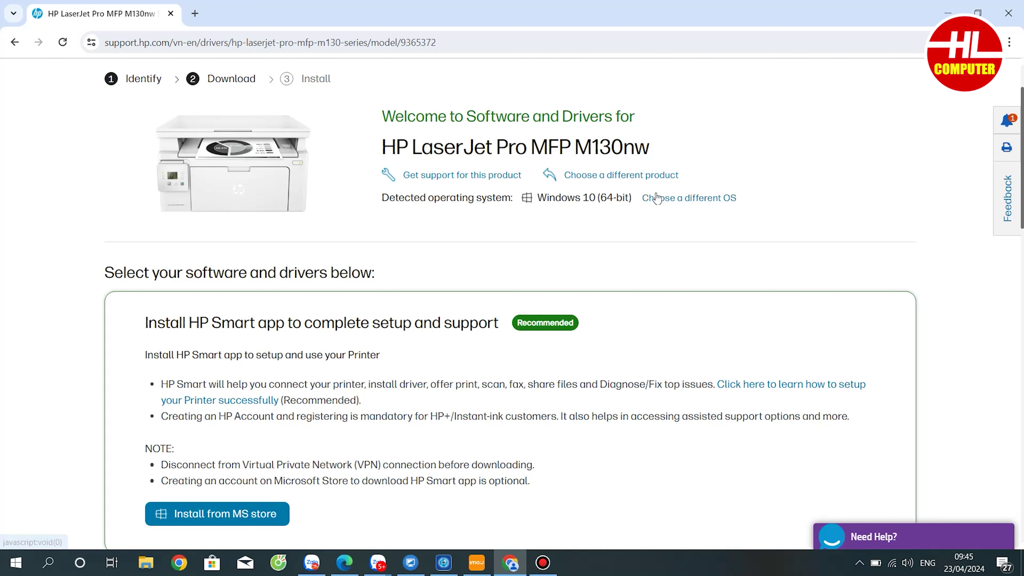
{"action": "left_click", "coordinate": [665, 191]}
{"action": "left_click", "coordinate": [614, 282]}
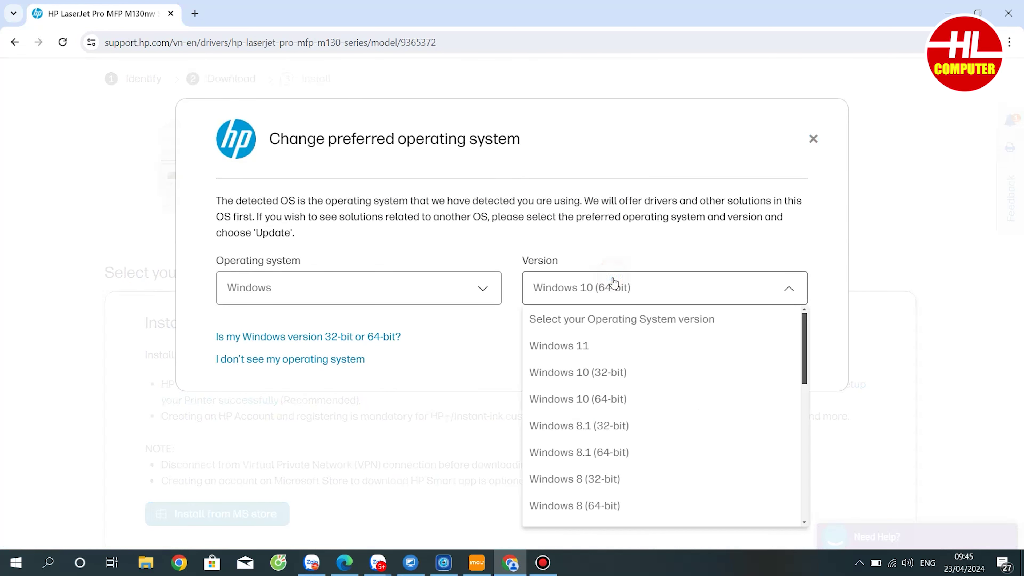
{"action": "left_click_drag", "start_coordinate": [807, 376], "coordinate": [806, 338]}
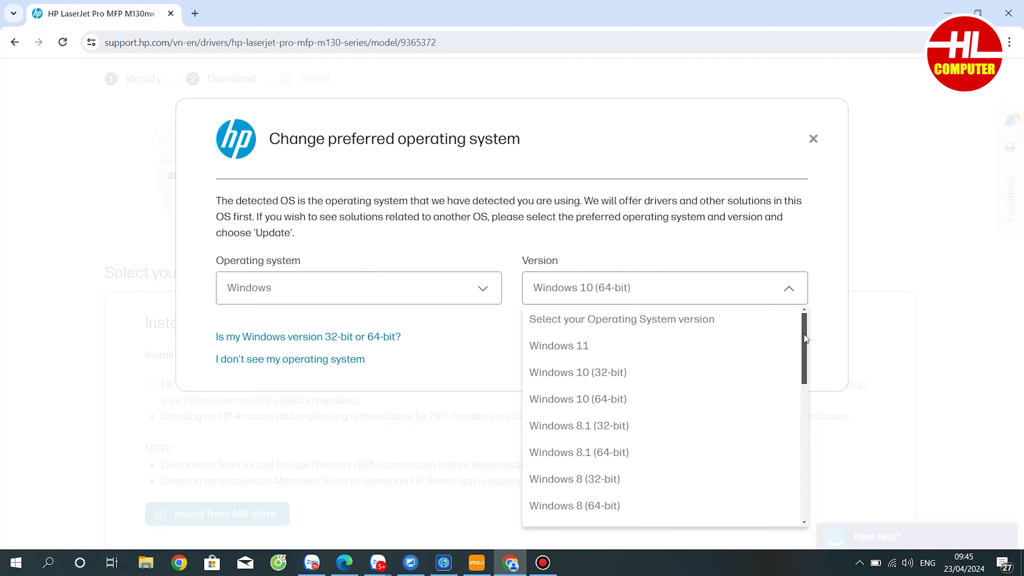
{"action": "left_click", "coordinate": [813, 138]}
- Expand the M130nw Full Feature Software and Drivers details and download Full_Webpack-44.11.2779-LJM129-M134_UWWL_3_1_Full_Webpack.exe through its file link in a new tab
{"action": "scroll", "coordinate": [569, 362], "scroll_direction": "down", "scroll_amount": 10}
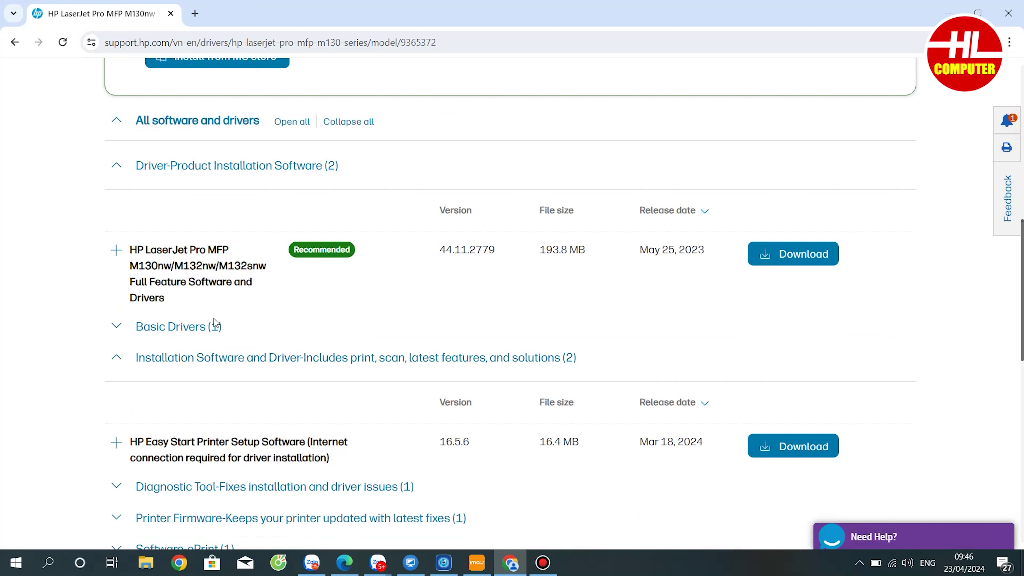
{"action": "left_click", "coordinate": [116, 250]}
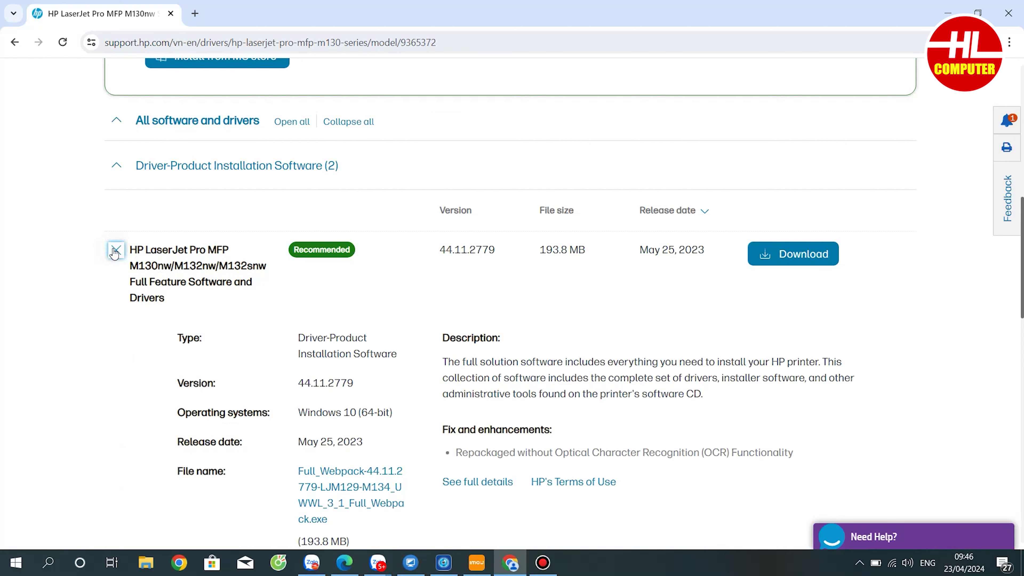
{"action": "right_click", "coordinate": [326, 472]}
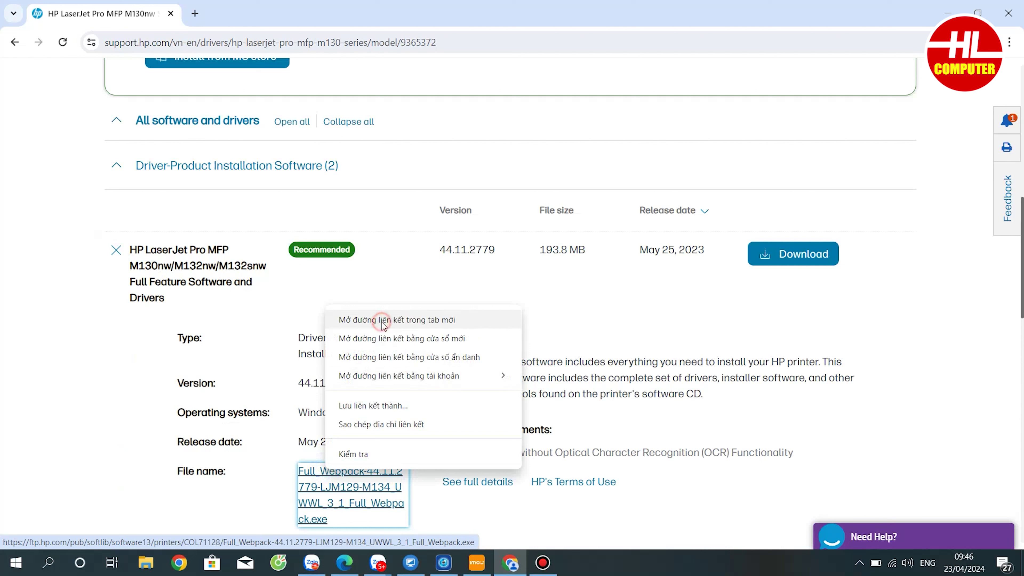
{"action": "left_click", "coordinate": [383, 321]}
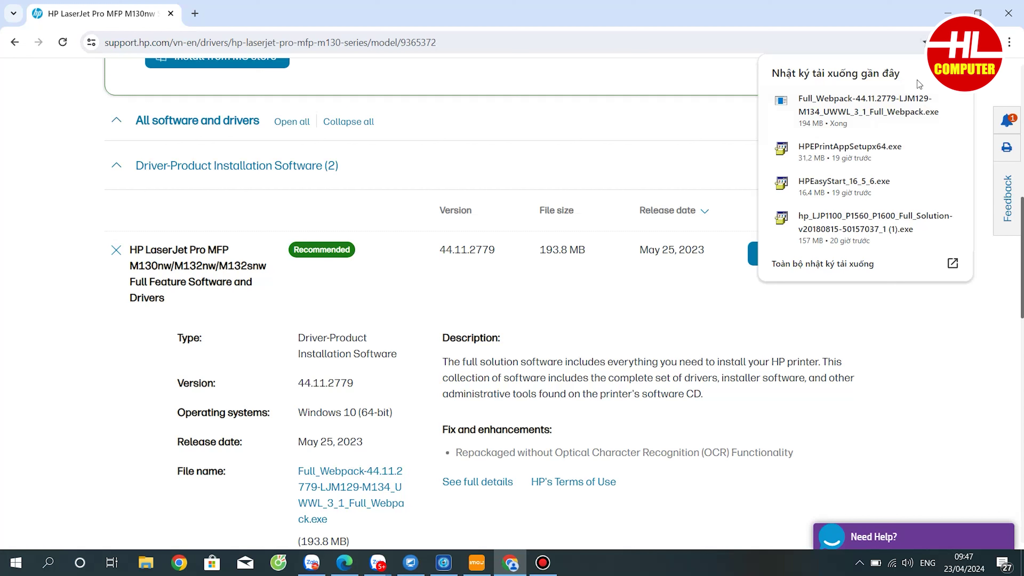
- Locate the downloaded Full_Webpack-44.11.2779 installer in the Downloads folder and run it as administrator
{"action": "left_click", "coordinate": [924, 100]}
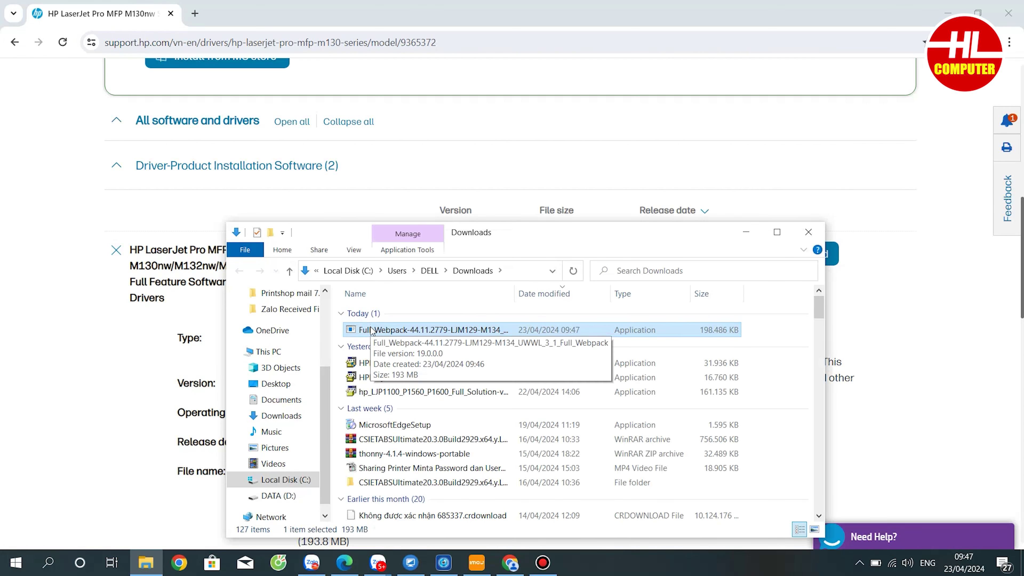
{"action": "right_click", "coordinate": [390, 334]}
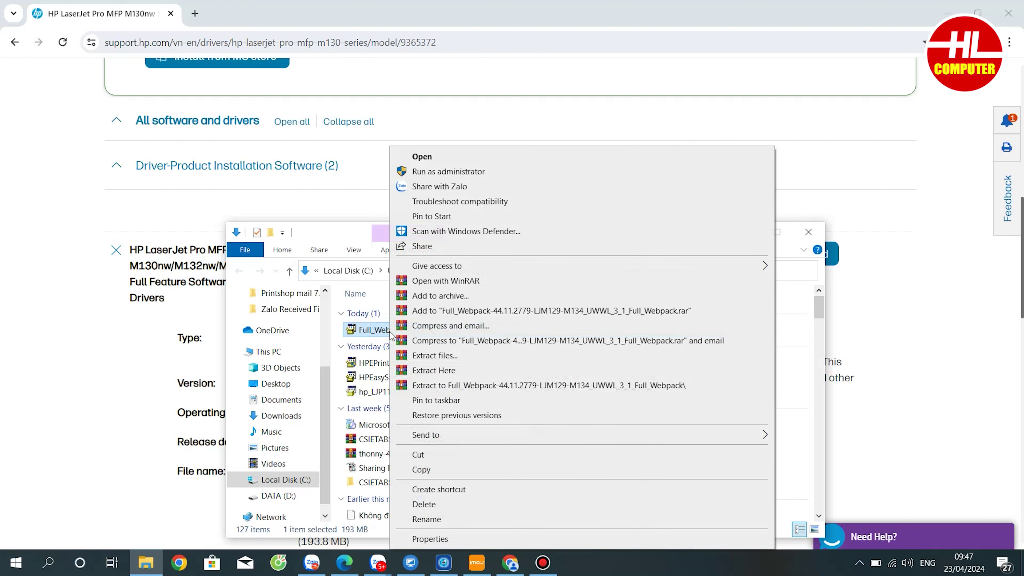
{"action": "left_click", "coordinate": [435, 172]}
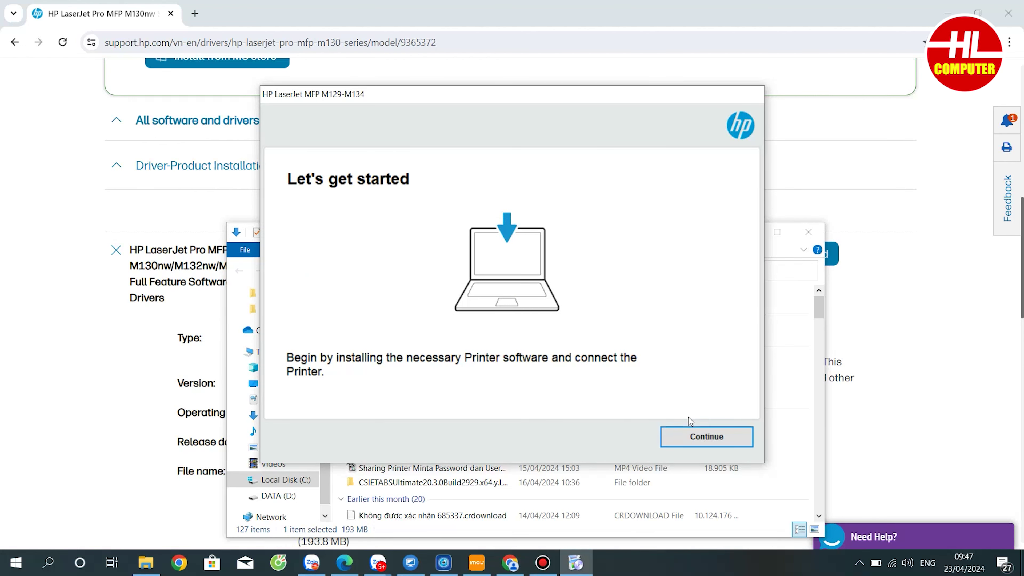
- Start the HP LaserJet MFP M129-M134 setup with the recommended software and accept the installation agreements and settings
{"action": "left_click", "coordinate": [688, 439]}
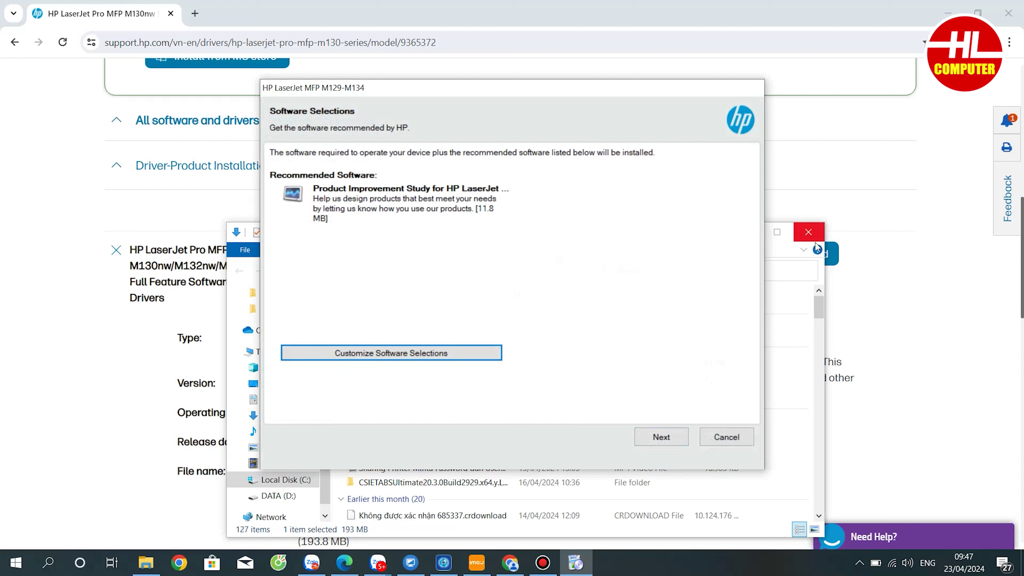
{"action": "left_click", "coordinate": [669, 436]}
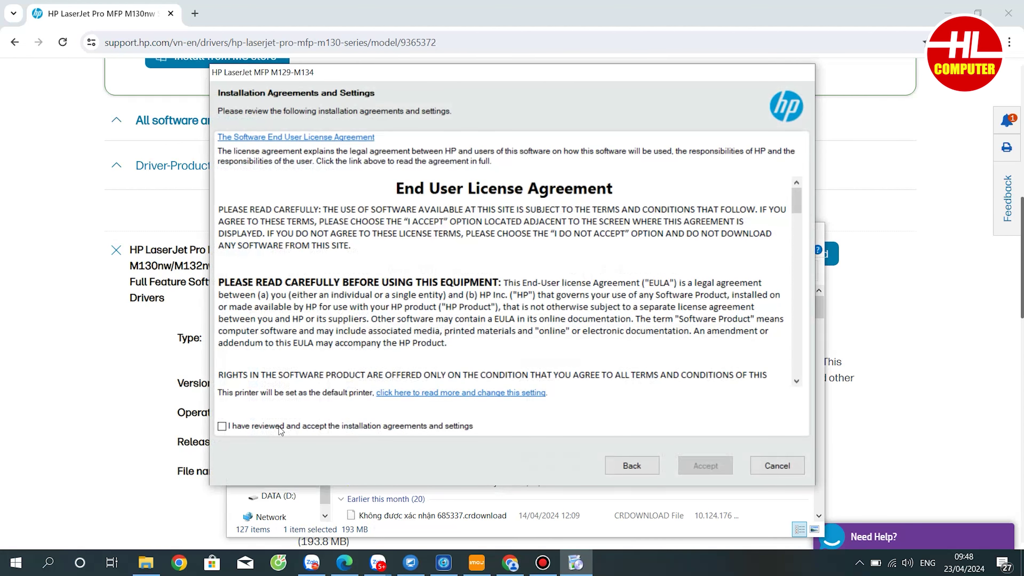
{"action": "left_click", "coordinate": [222, 427]}
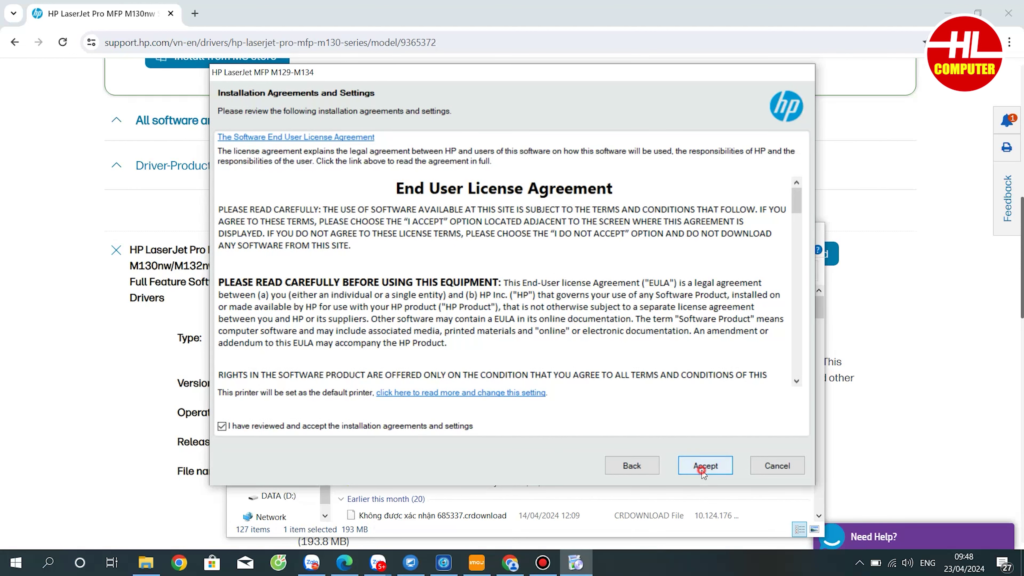
{"action": "left_click", "coordinate": [702, 470]}
- Consent to both Printer Analytics and Application Analytics data collection to begin the installation
{"action": "left_click", "coordinate": [778, 466]}
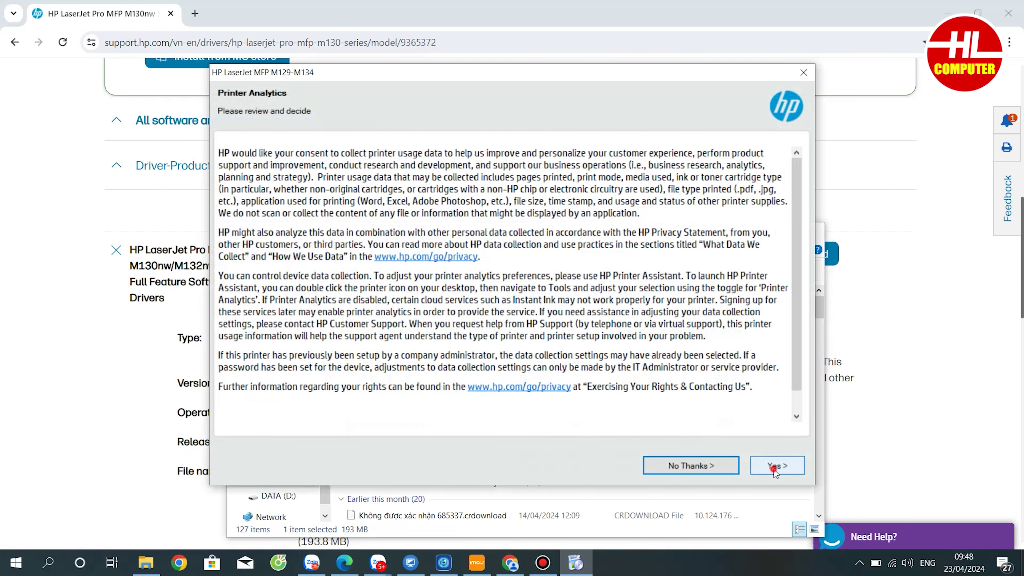
{"action": "left_click", "coordinate": [774, 468]}
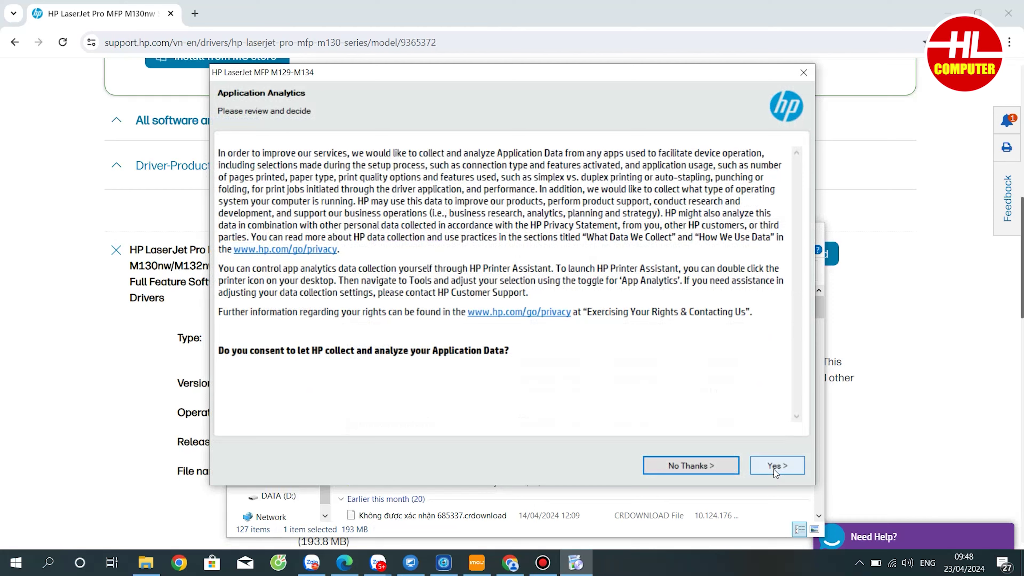
{"action": "left_click", "coordinate": [775, 468]}
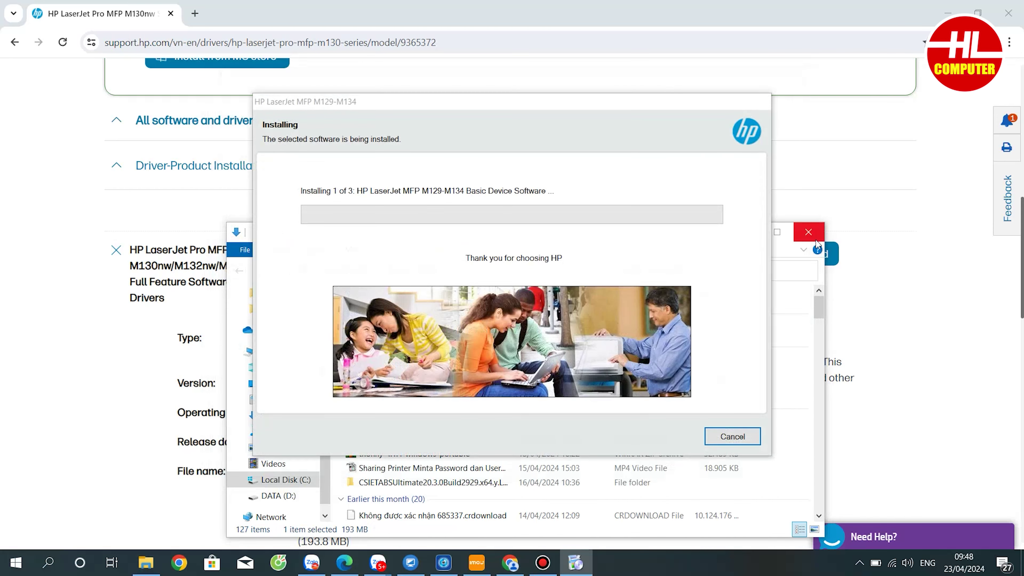
- Close the Downloads folder and the browser, and move the installer window toward the upper part of the desktop
{"action": "left_click", "coordinate": [816, 241]}
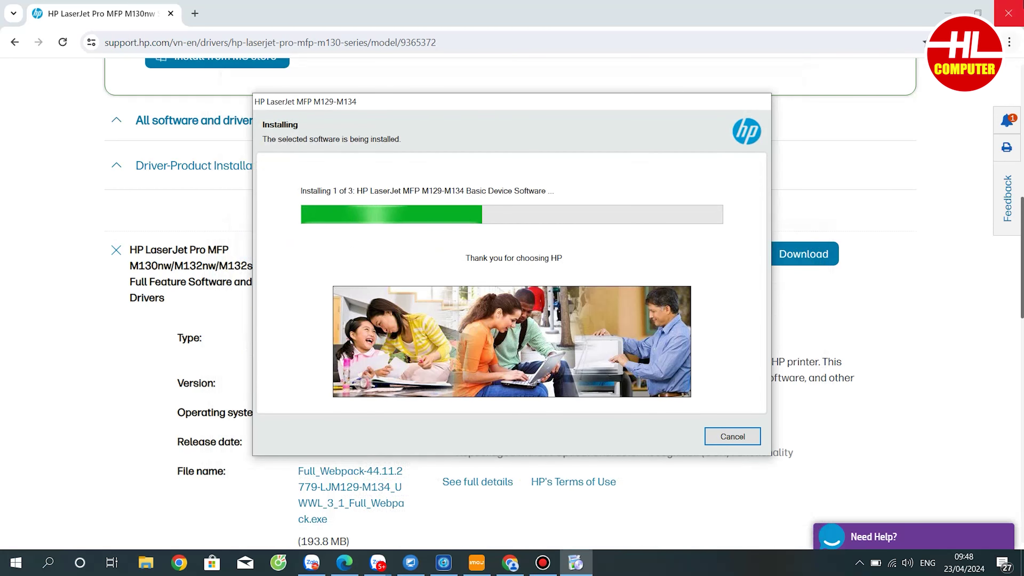
{"action": "left_click", "coordinate": [1009, 13]}
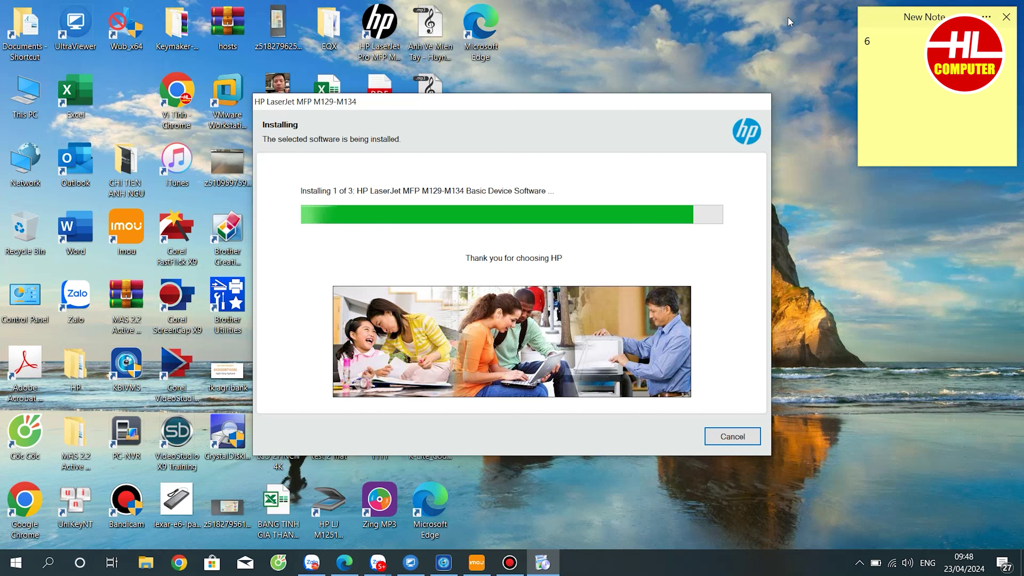
{"action": "left_click_drag", "start_coordinate": [534, 97], "coordinate": [458, 36]}
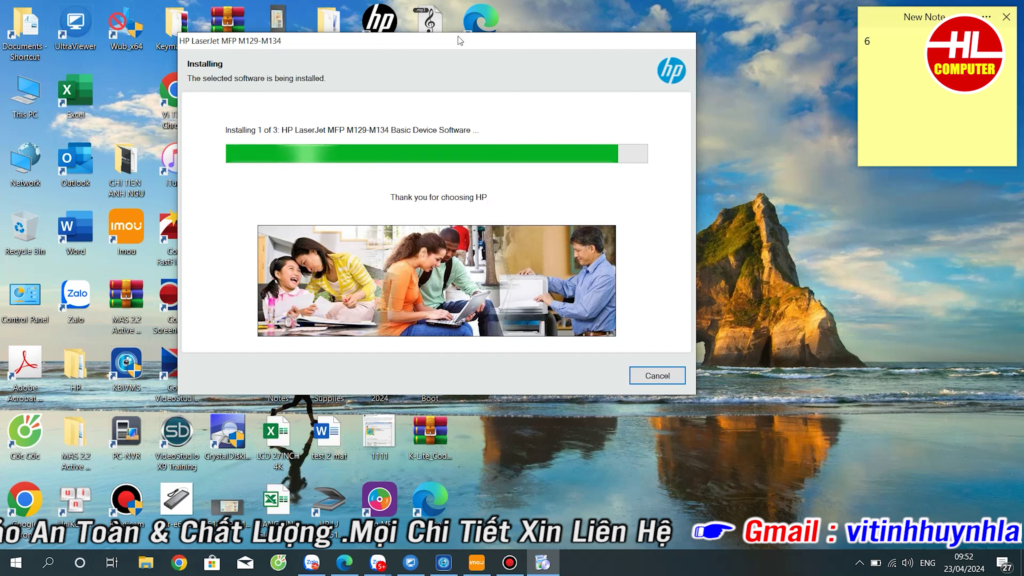
- Choose Automatic Setup as the connection option and decline connecting the device to the wireless network for web services
{"action": "left_click", "coordinate": [614, 406]}
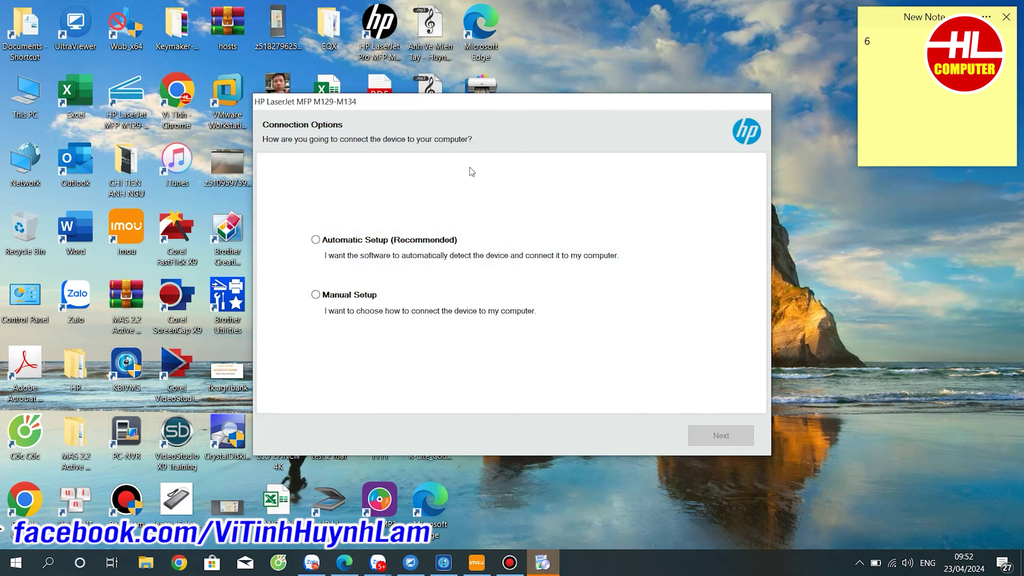
{"action": "left_click", "coordinate": [316, 239]}
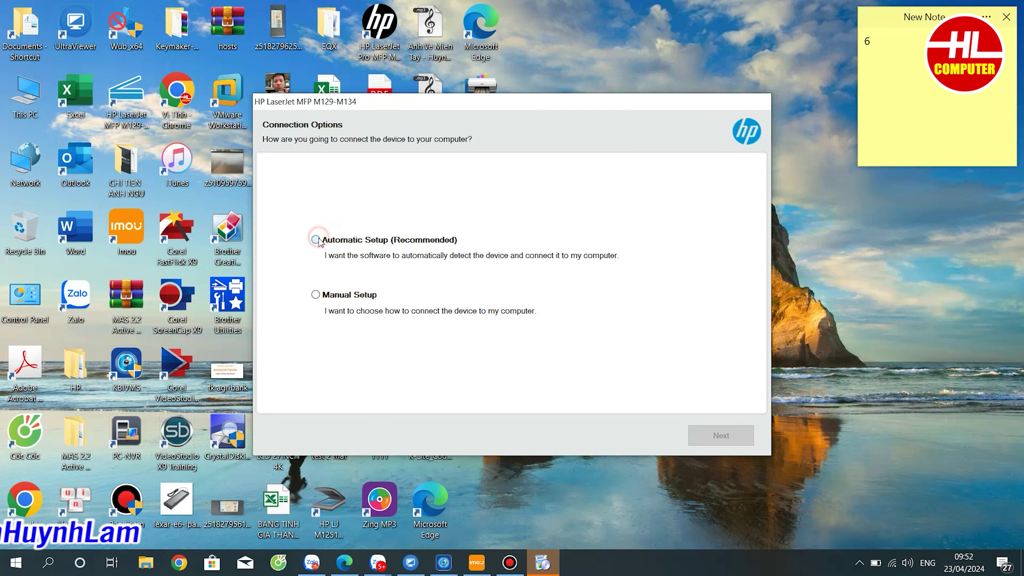
{"action": "left_click", "coordinate": [710, 428]}
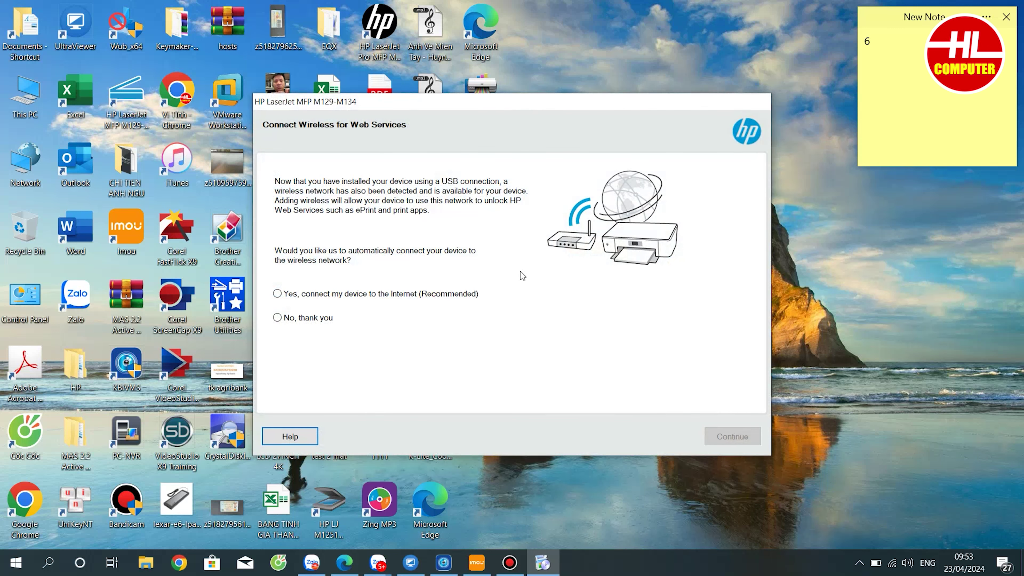
{"action": "left_click", "coordinate": [311, 319]}
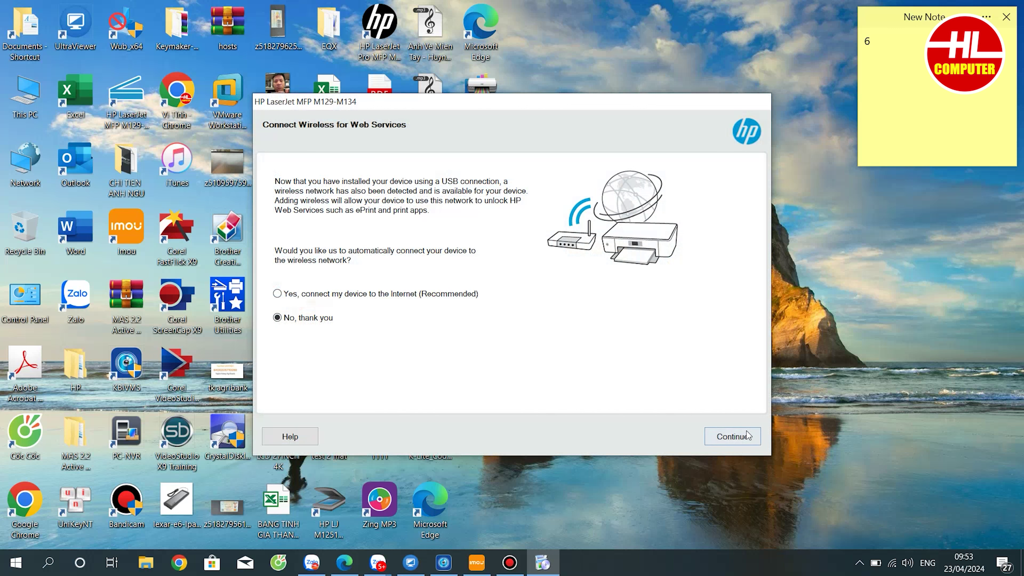
{"action": "left_click", "coordinate": [747, 436]}
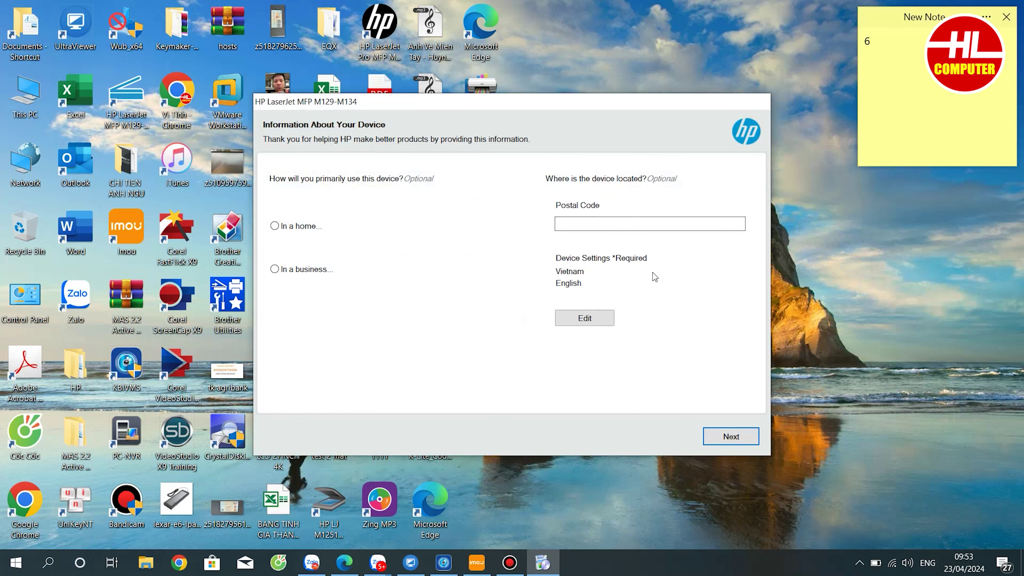
- Continue past the device information page with its optional fields blank and close the completed HP LaserJet MFP M129-M134 setup
{"action": "left_click", "coordinate": [731, 436]}
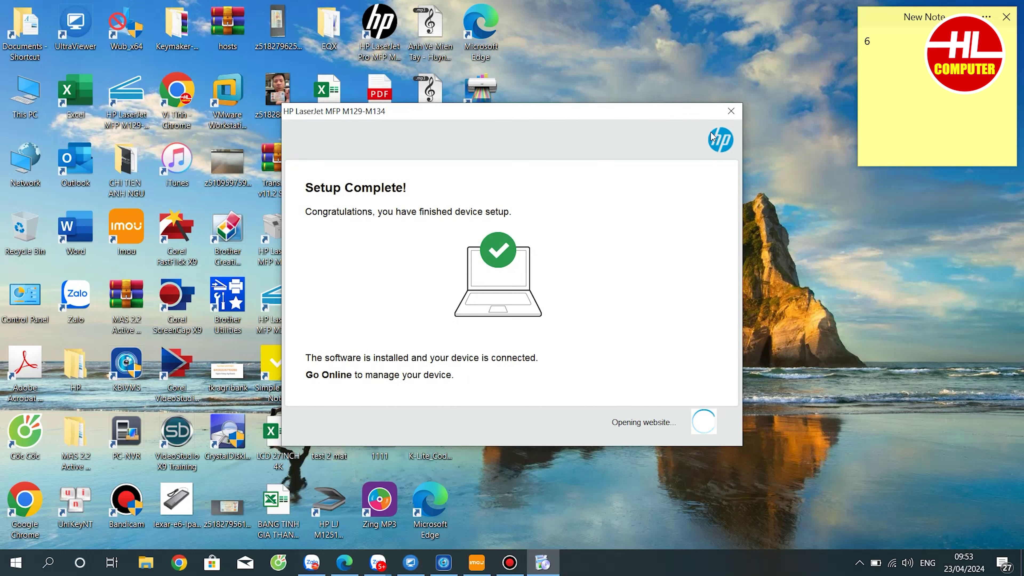
{"action": "left_click", "coordinate": [729, 109]}
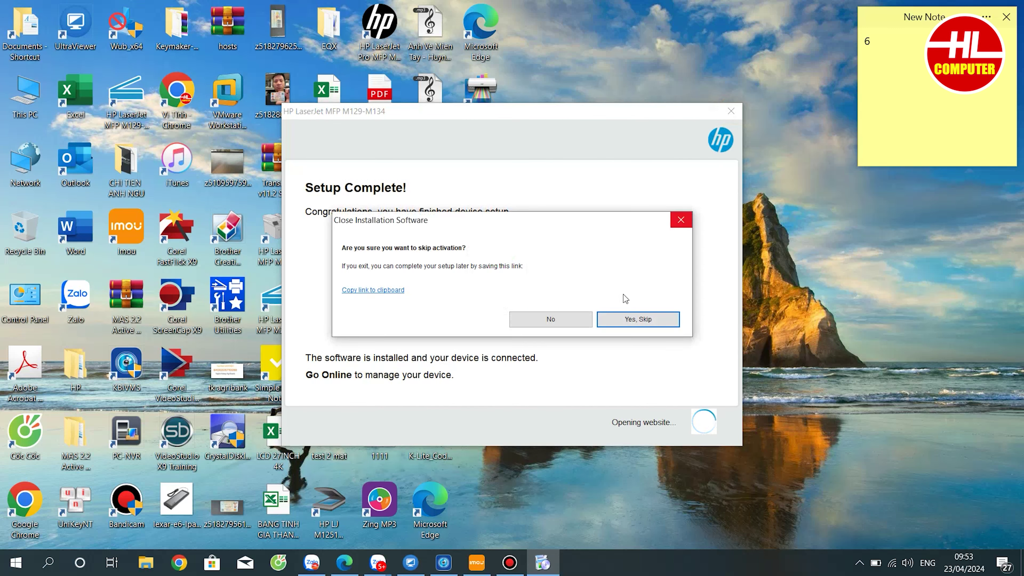
{"action": "left_click", "coordinate": [568, 321]}
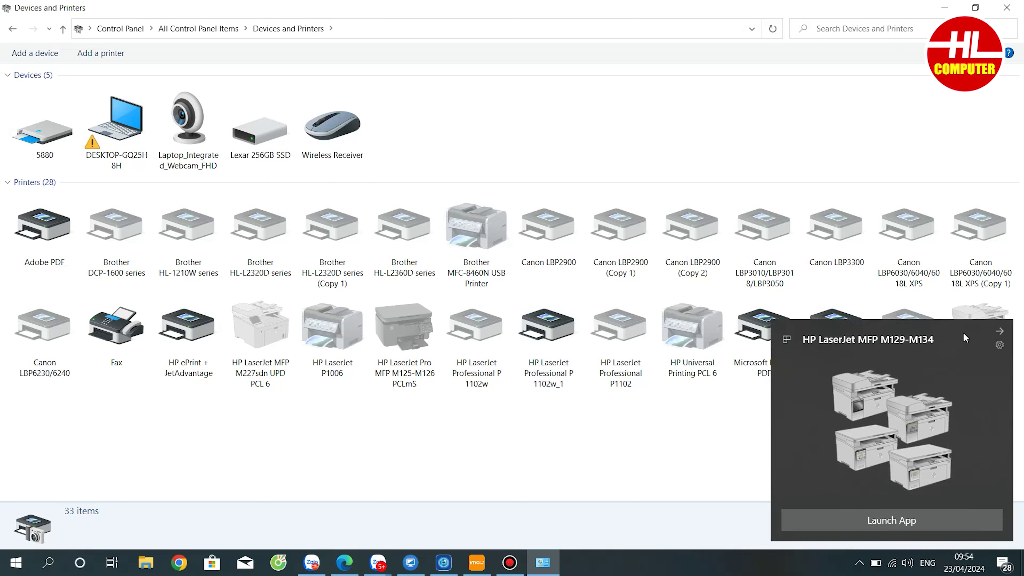
- Dismiss the HP LaserJet MFP M129-M134 app notification that covers the list of printers
{"action": "left_click", "coordinate": [1000, 332]}
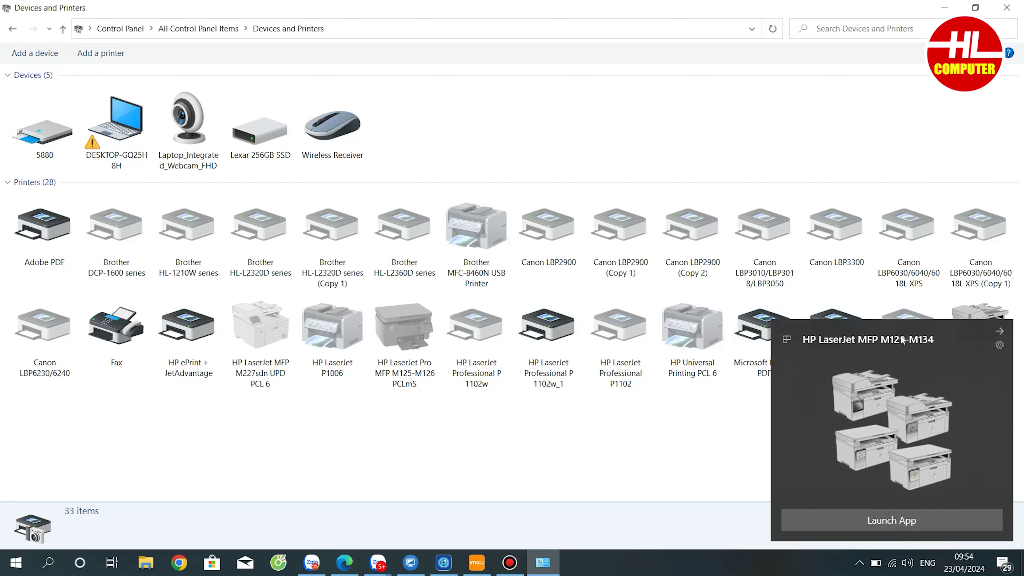
{"action": "left_click", "coordinate": [1000, 332]}
{"action": "left_click", "coordinate": [1002, 336]}
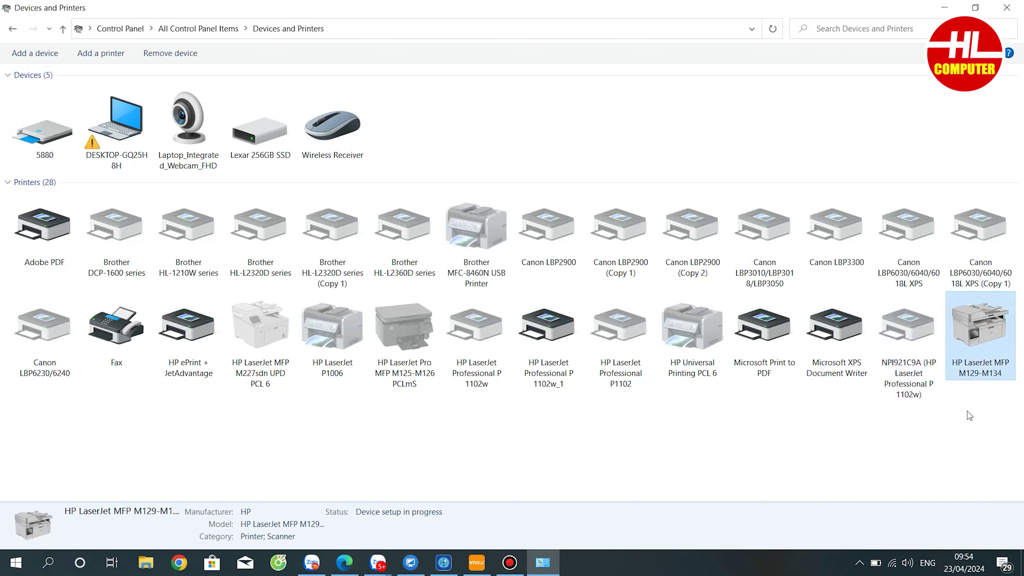
- Check which actions the HP LaserJet MFP M129-M134 offers in Devices and Printers, and close that window
{"action": "right_click", "coordinate": [990, 360]}
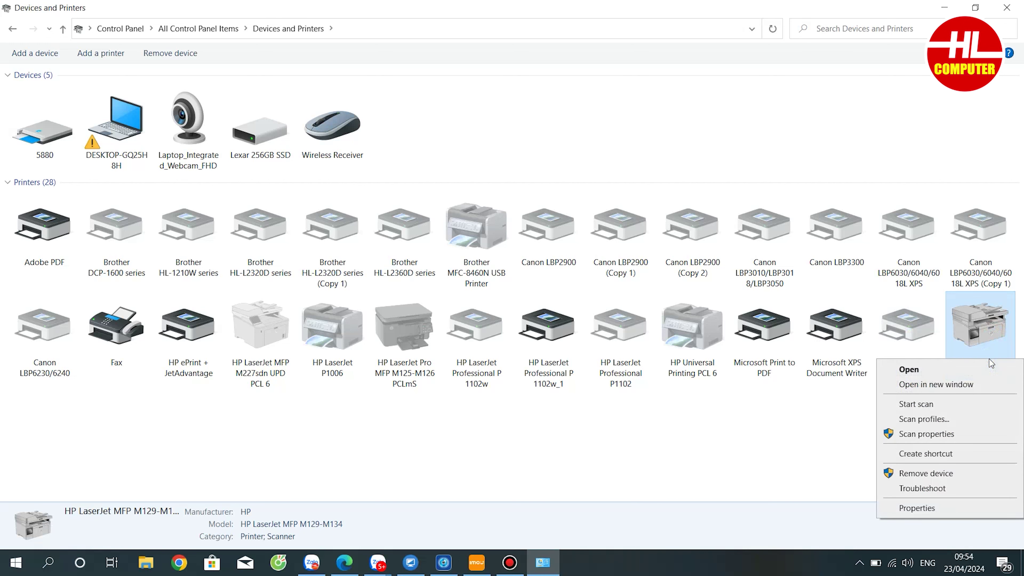
{"action": "left_click", "coordinate": [812, 402]}
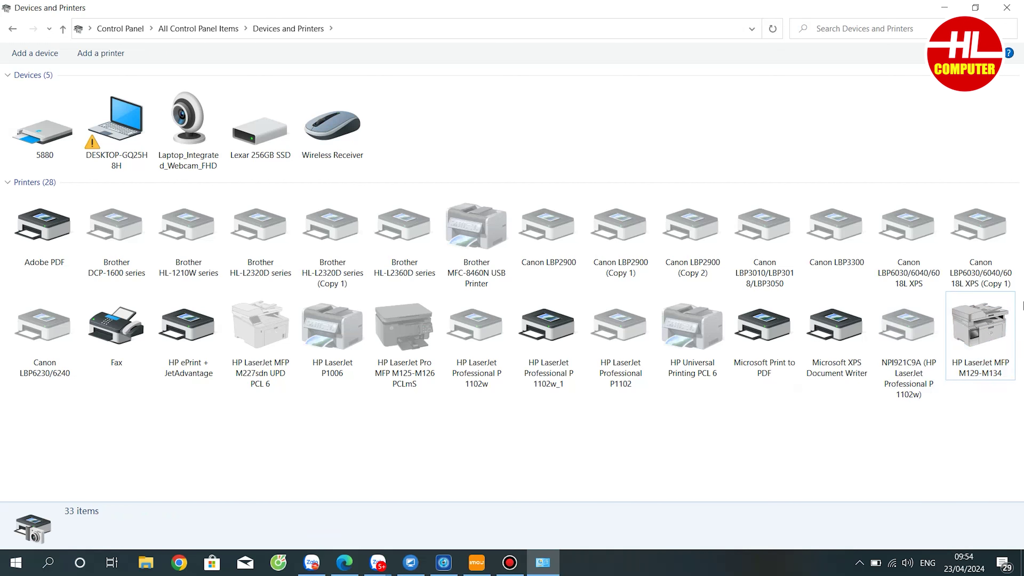
{"action": "left_click", "coordinate": [981, 327]}
{"action": "right_click", "coordinate": [981, 328]}
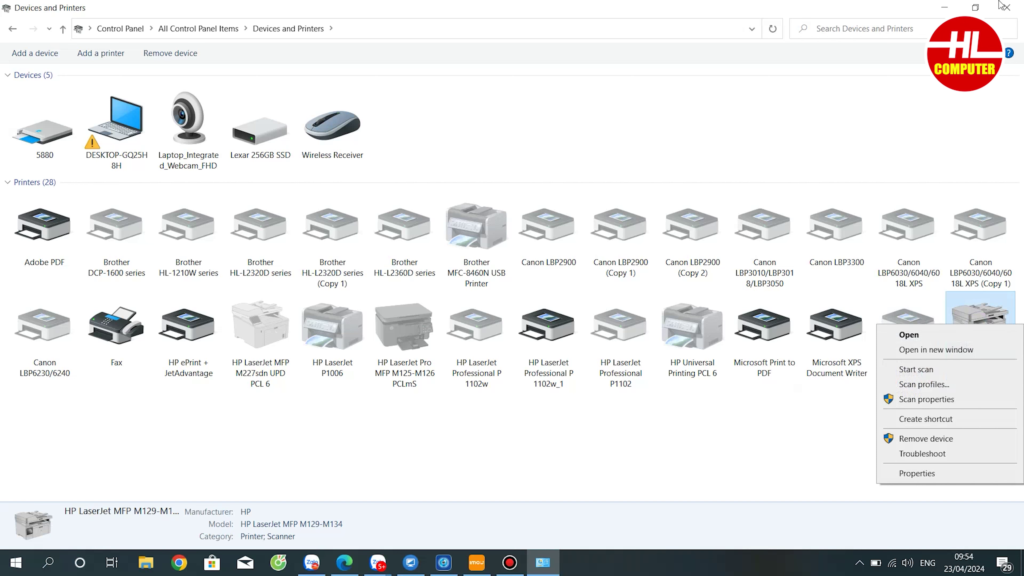
{"action": "left_click", "coordinate": [785, 497]}
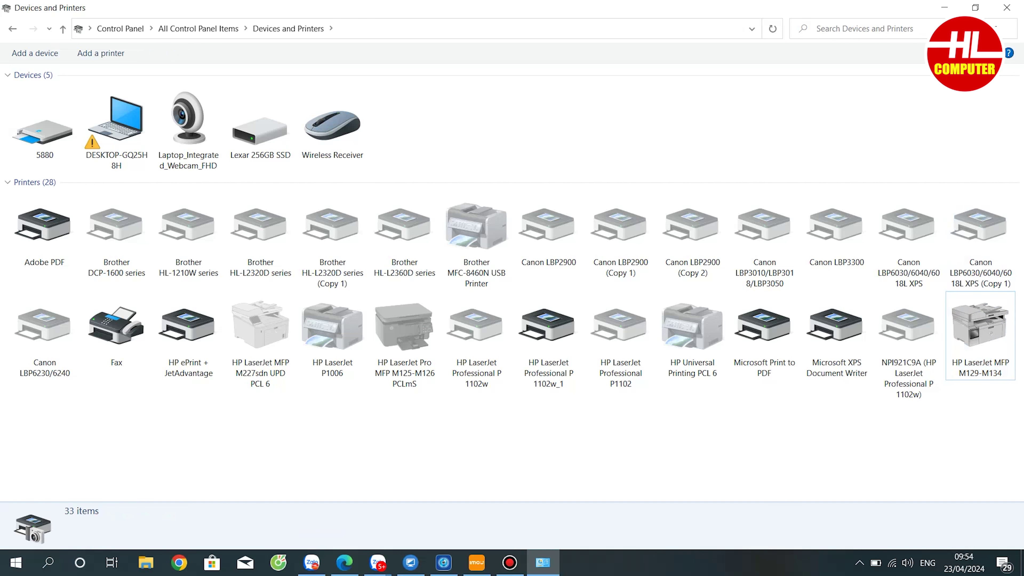
{"action": "left_click", "coordinate": [999, 4]}
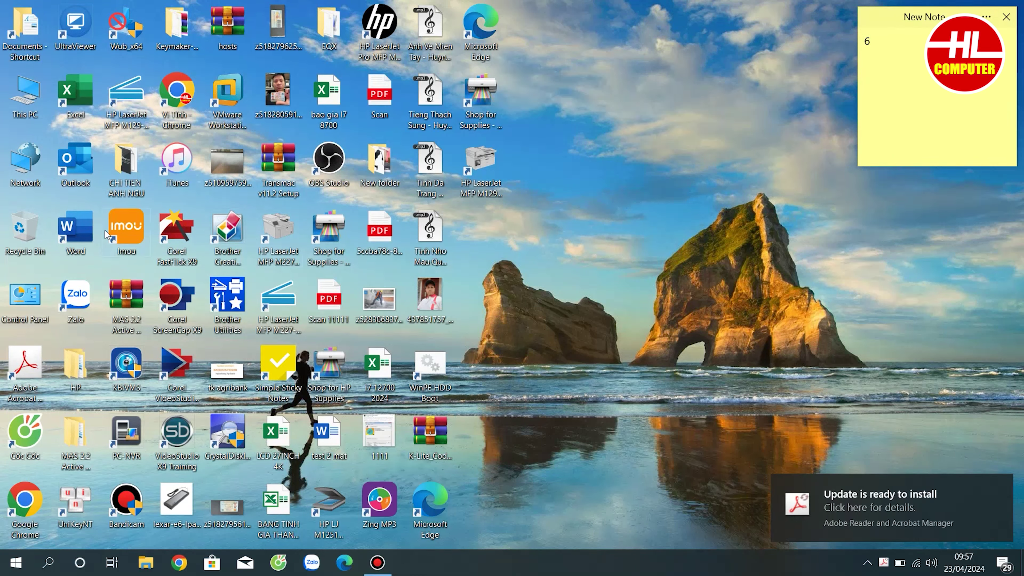
- Open Word and create a blank document containing the test text "Dsmdm;sd"
{"action": "double_click", "coordinate": [76, 228]}
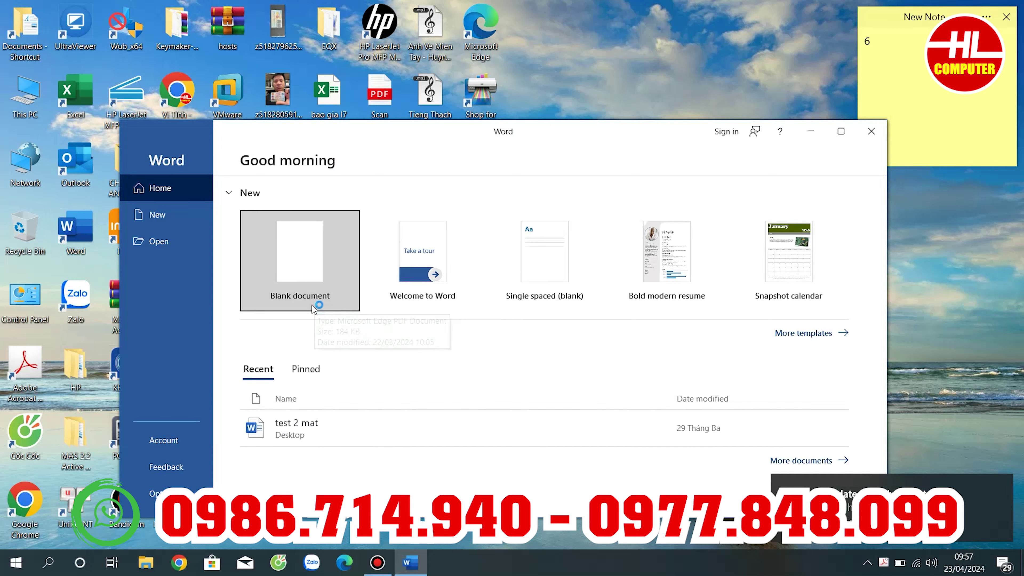
{"action": "left_click", "coordinate": [313, 306]}
{"action": "type", "text": "dsmdm;sd"}
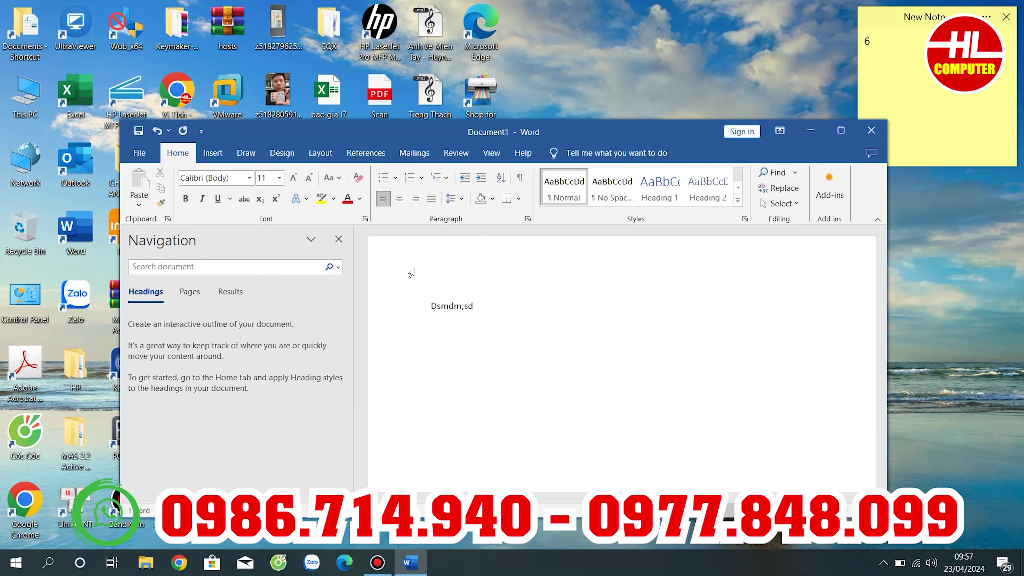
- Open the document's print settings and check the HP LaserJet MFP M129-M134 PCLm-S among the available printers
{"action": "key", "text": "ctrl+p"}
{"action": "left_click", "coordinate": [323, 293]}
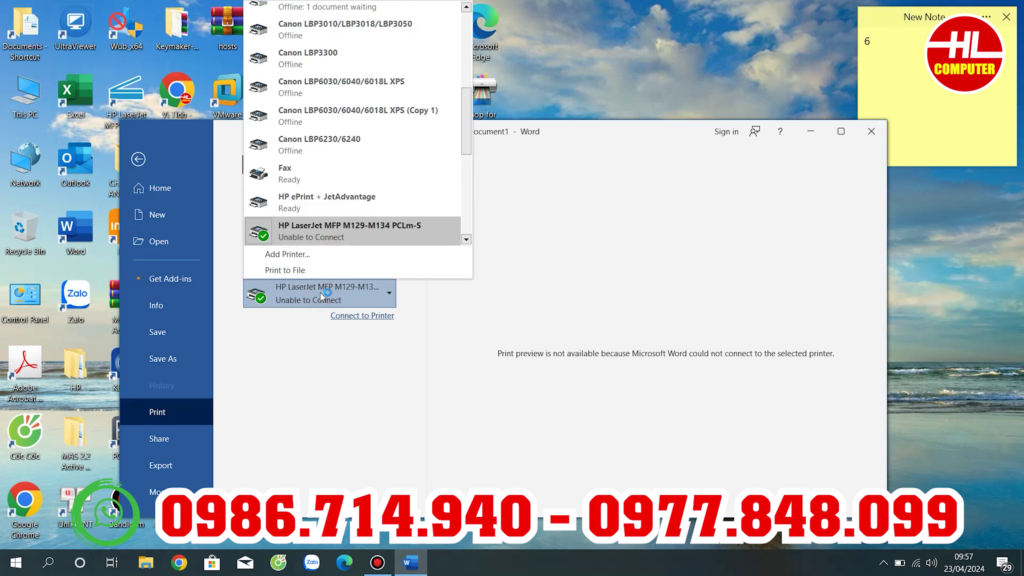
{"action": "left_click", "coordinate": [515, 204]}
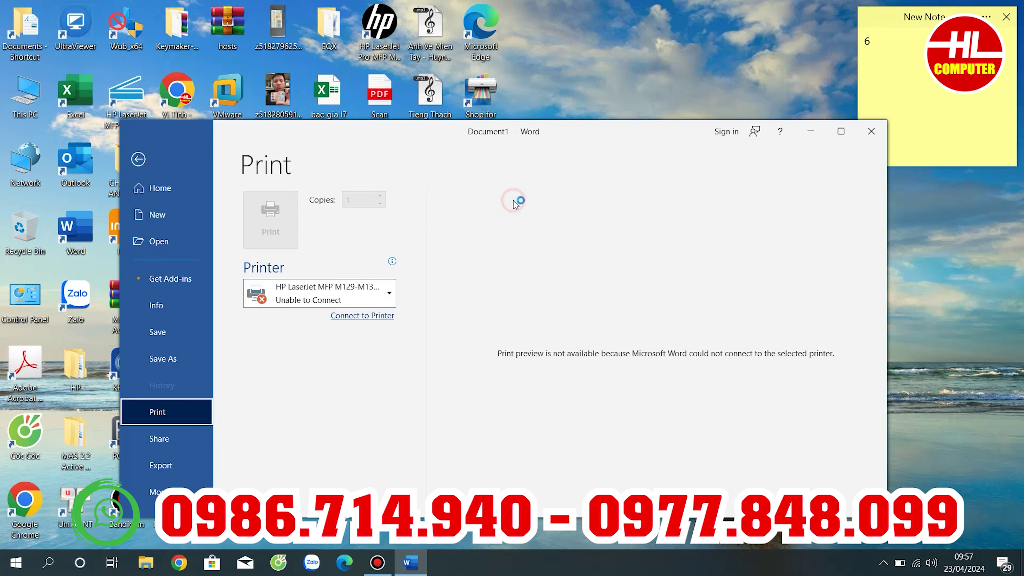
{"action": "left_click", "coordinate": [380, 287]}
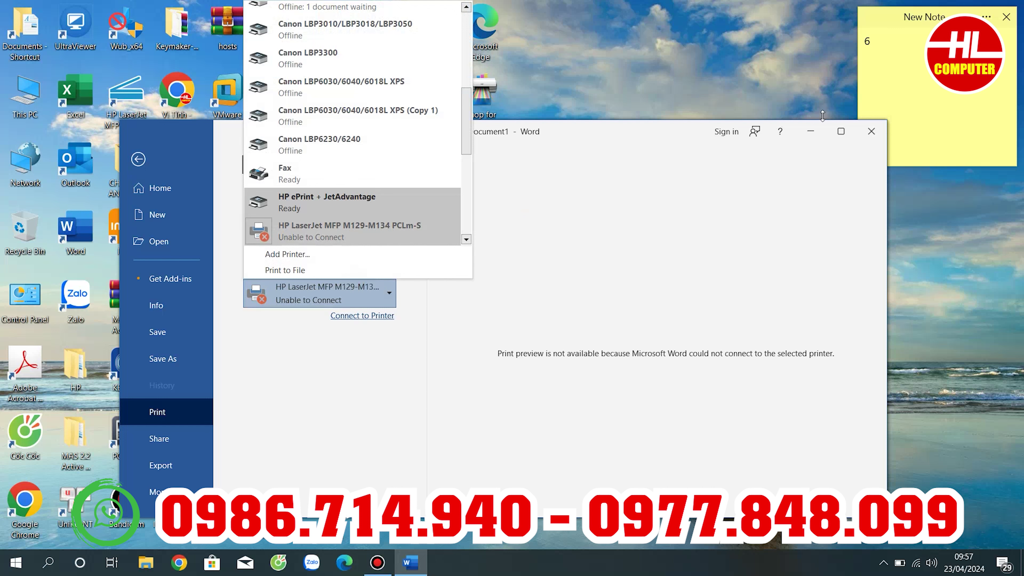
{"action": "left_click", "coordinate": [626, 172]}
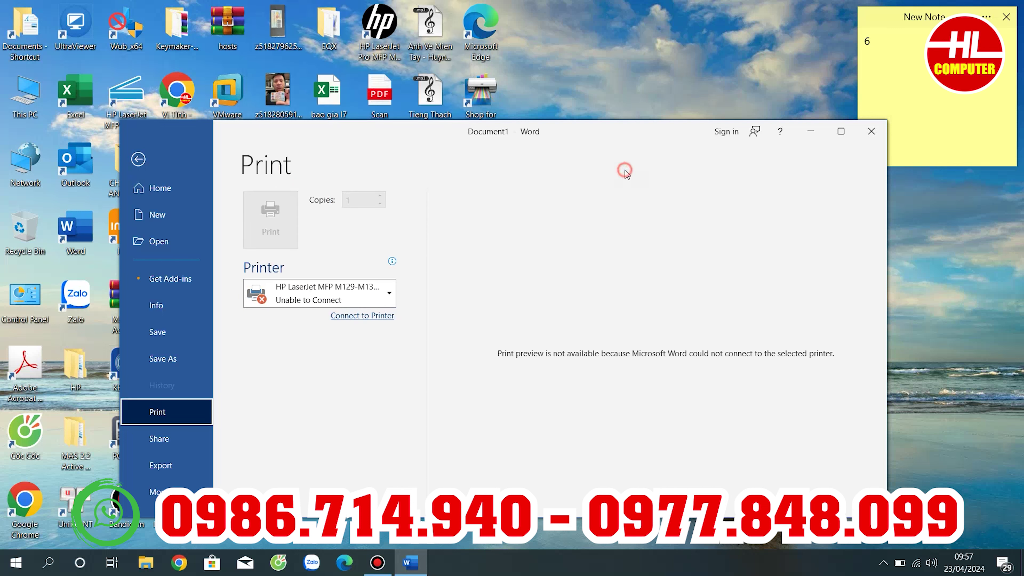
- Examine the HP LaserJet MFP M129-M134 PCLm-S under Printers in Device Manager, and minimize Computer Management
{"action": "right_click", "coordinate": [25, 97]}
{"action": "left_click", "coordinate": [45, 142]}
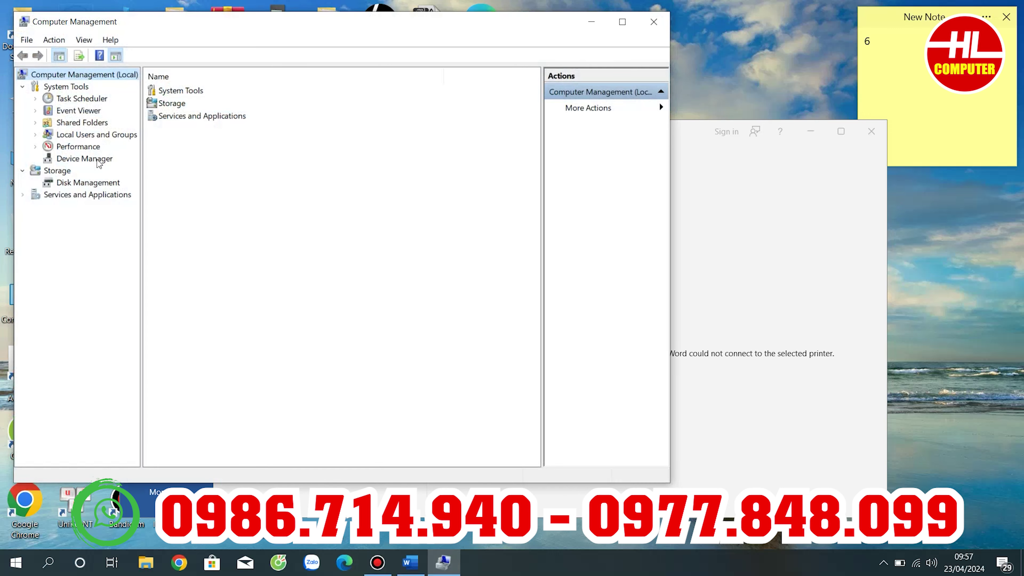
{"action": "left_click", "coordinate": [99, 161]}
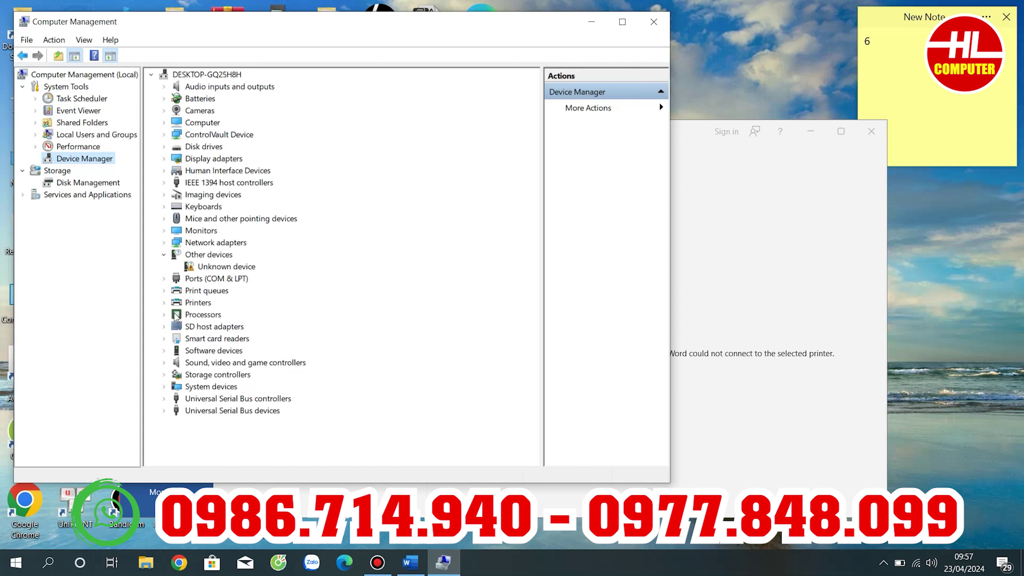
{"action": "left_click", "coordinate": [164, 303]}
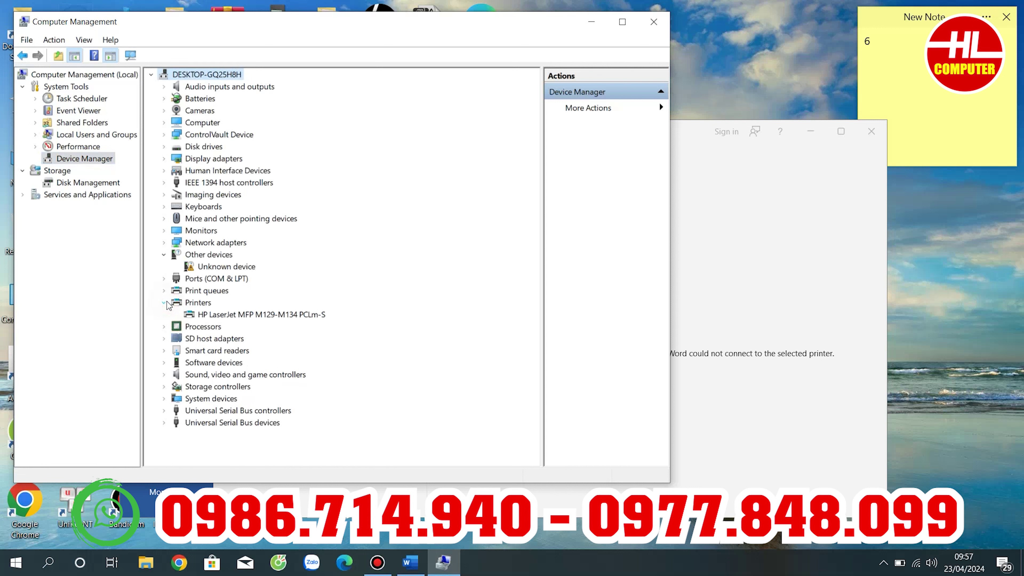
{"action": "left_click", "coordinate": [207, 316]}
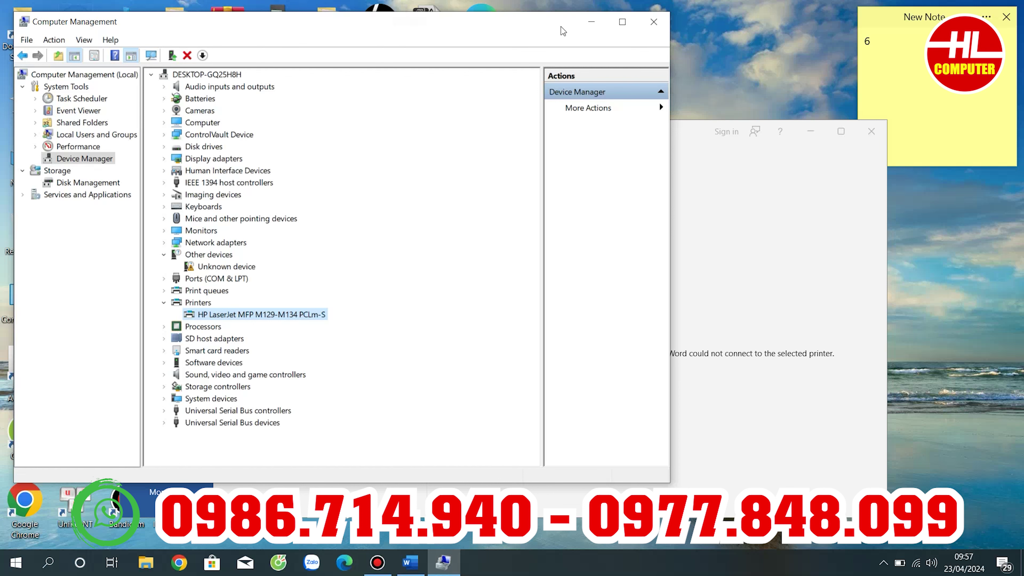
{"action": "left_click", "coordinate": [592, 21]}
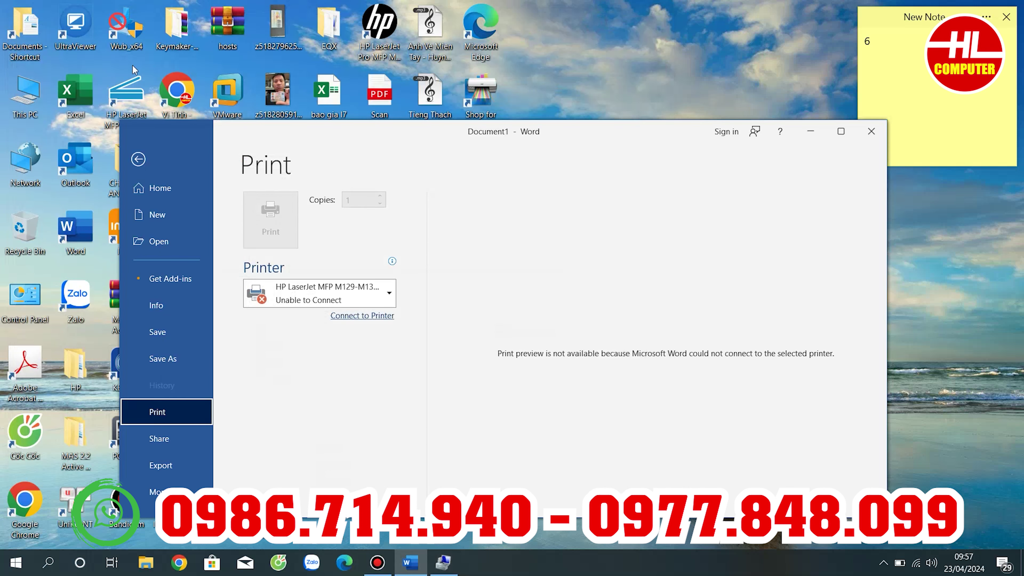
- Extract the Full_Webpack-44.11.2779 installer in Downloads to its own folder, and close the Word test document without saving
{"action": "double_click", "coordinate": [27, 104]}
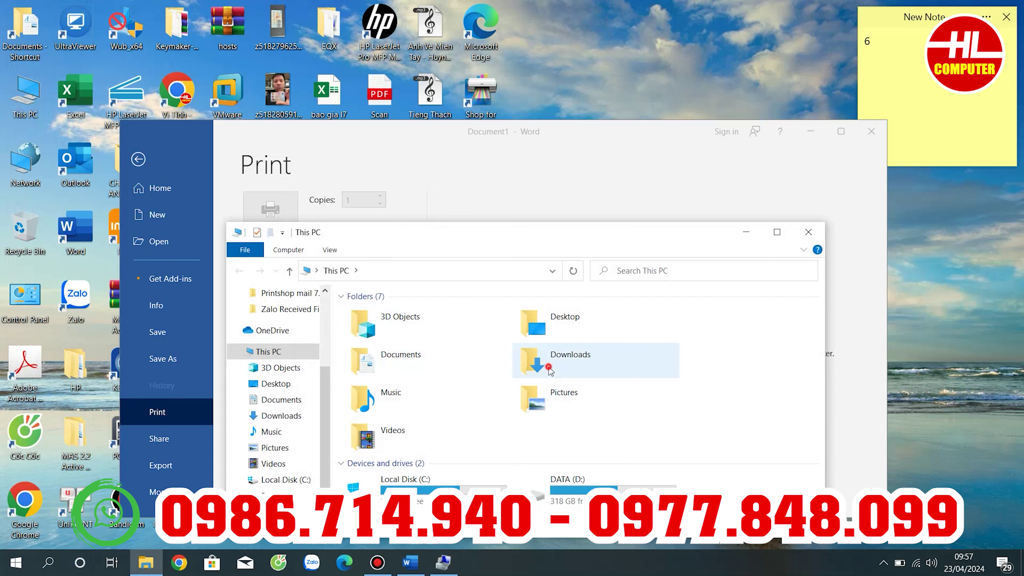
{"action": "double_click", "coordinate": [551, 369]}
{"action": "double_click", "coordinate": [430, 330]}
{"action": "right_click", "coordinate": [430, 330]}
{"action": "left_click", "coordinate": [477, 388]}
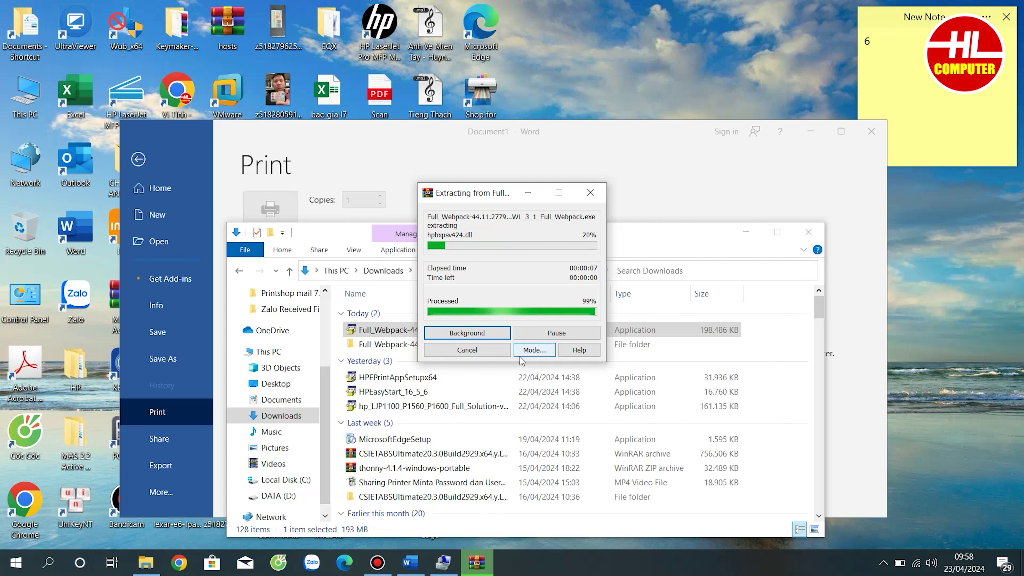
{"action": "left_click", "coordinate": [868, 133]}
{"action": "left_click", "coordinate": [581, 309]}
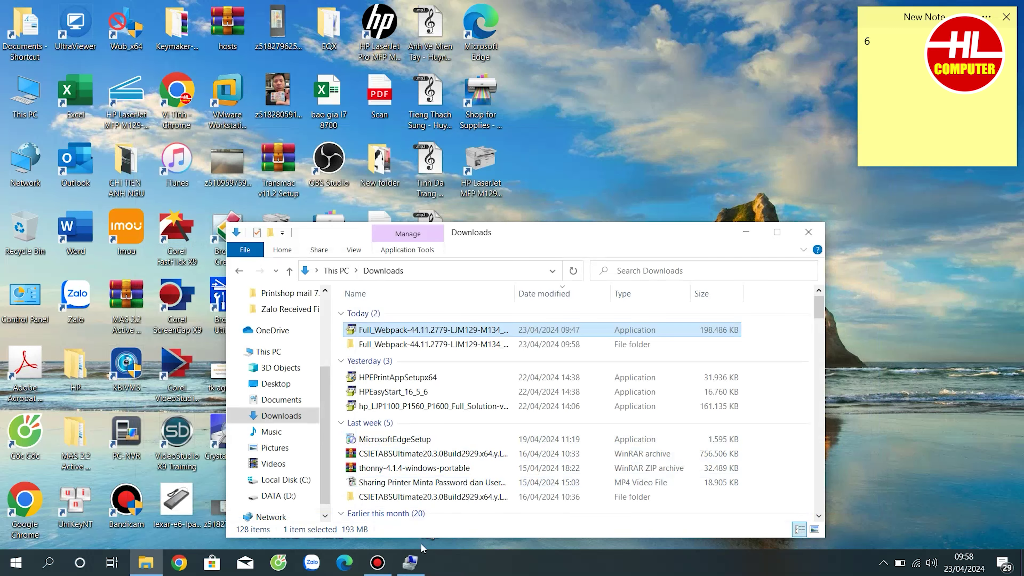
- Open Device Manager in Computer Management and expand the Printers category
{"action": "right_click", "coordinate": [18, 96]}
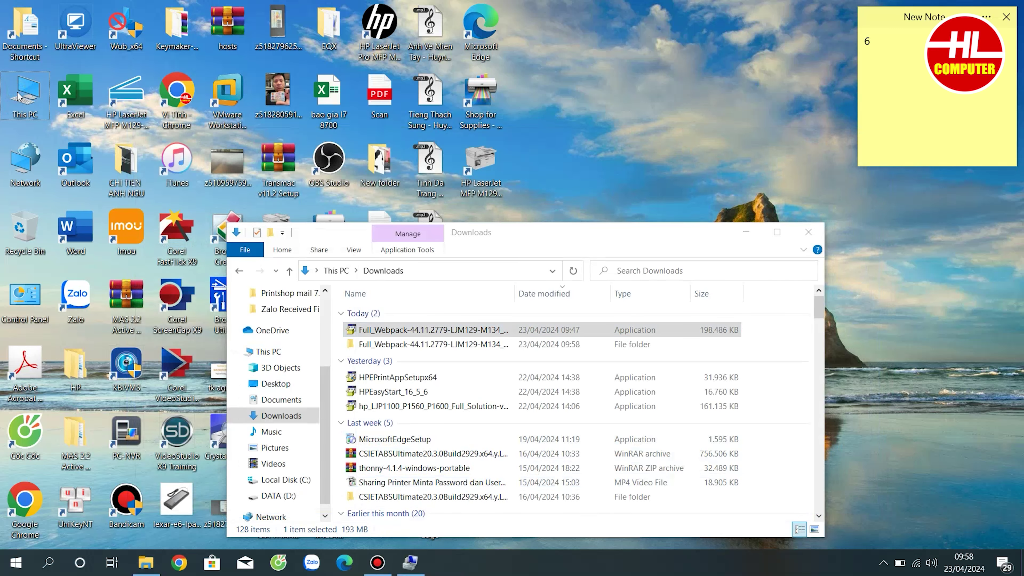
{"action": "left_click", "coordinate": [55, 132]}
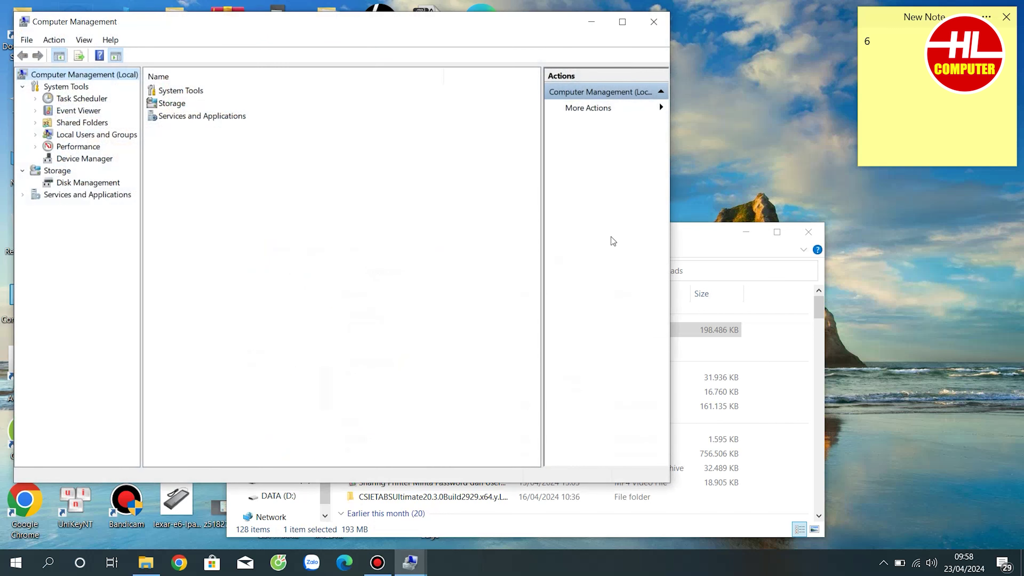
{"action": "left_click", "coordinate": [84, 159]}
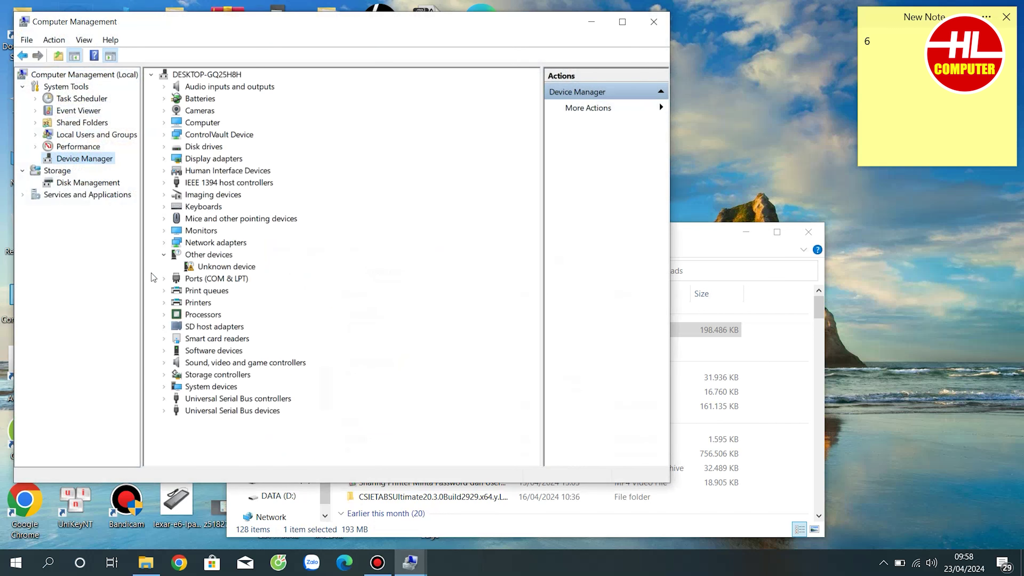
{"action": "left_click", "coordinate": [164, 303]}
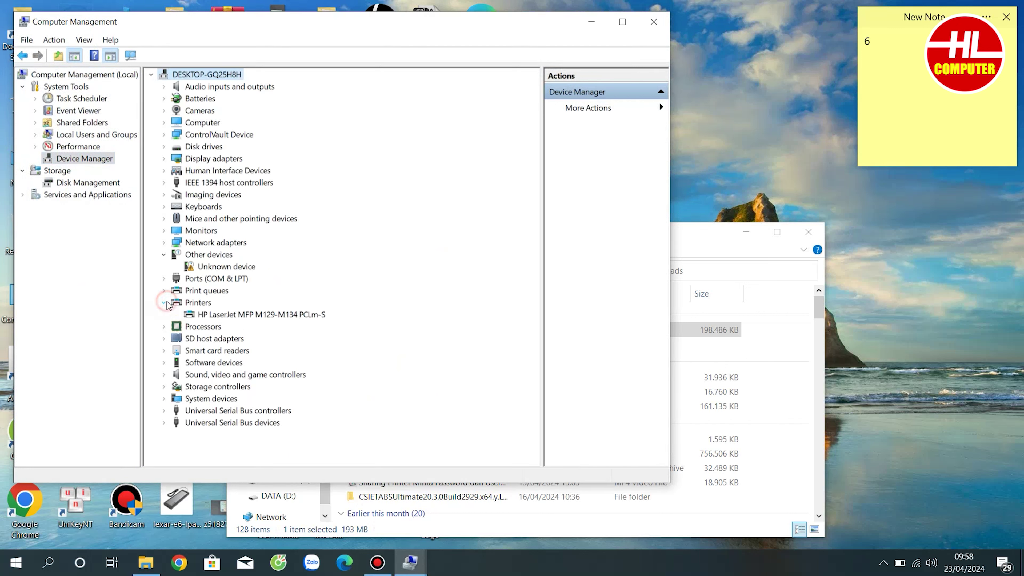
- Start a manual driver update for the HP LaserJet MFP M129-M134 PCLm-S, choosing to browse the computer for driver software
{"action": "left_click", "coordinate": [204, 318]}
{"action": "right_click", "coordinate": [204, 318]}
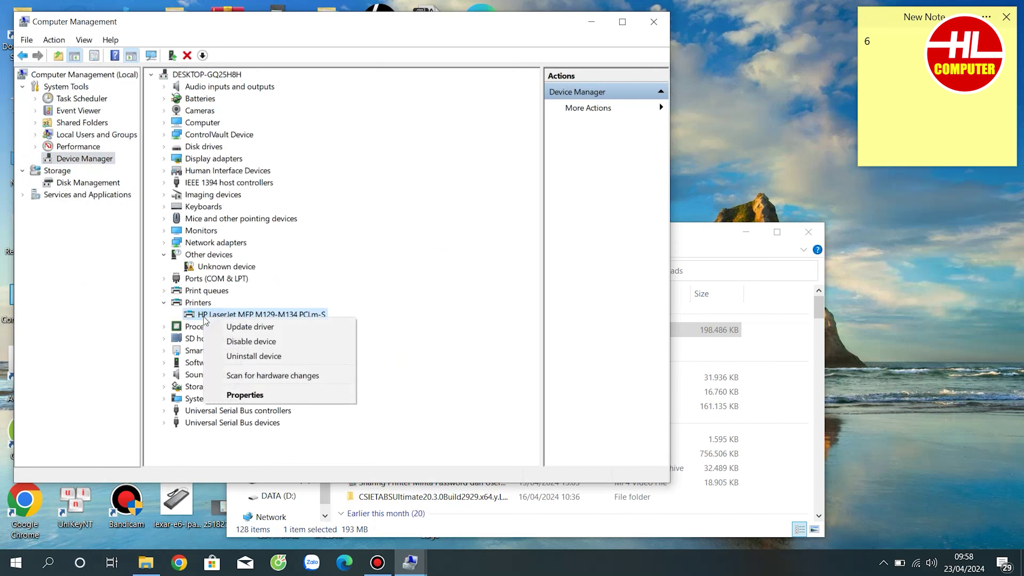
{"action": "left_click", "coordinate": [232, 330]}
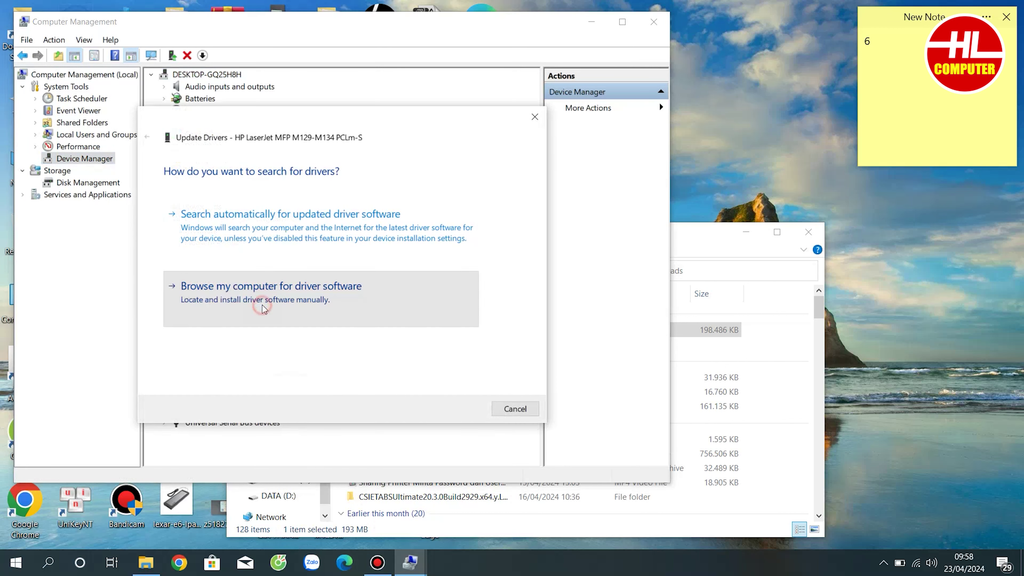
{"action": "left_click", "coordinate": [263, 302]}
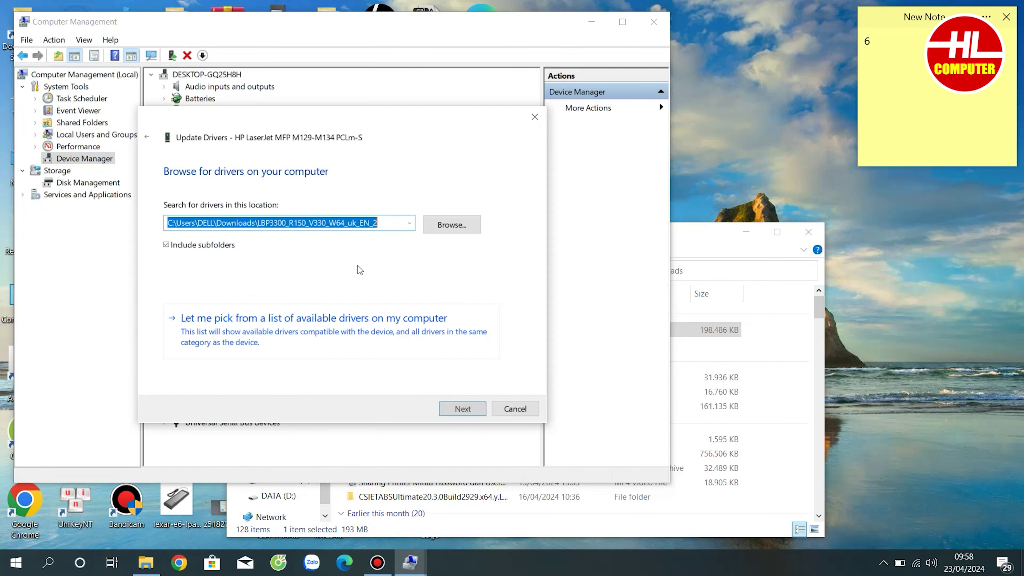
- Choose the extracted Full_Webpack-44.11.2779 folder in Downloads as the driver location, including subfolders, and install the printer driver from it
{"action": "left_click", "coordinate": [463, 228]}
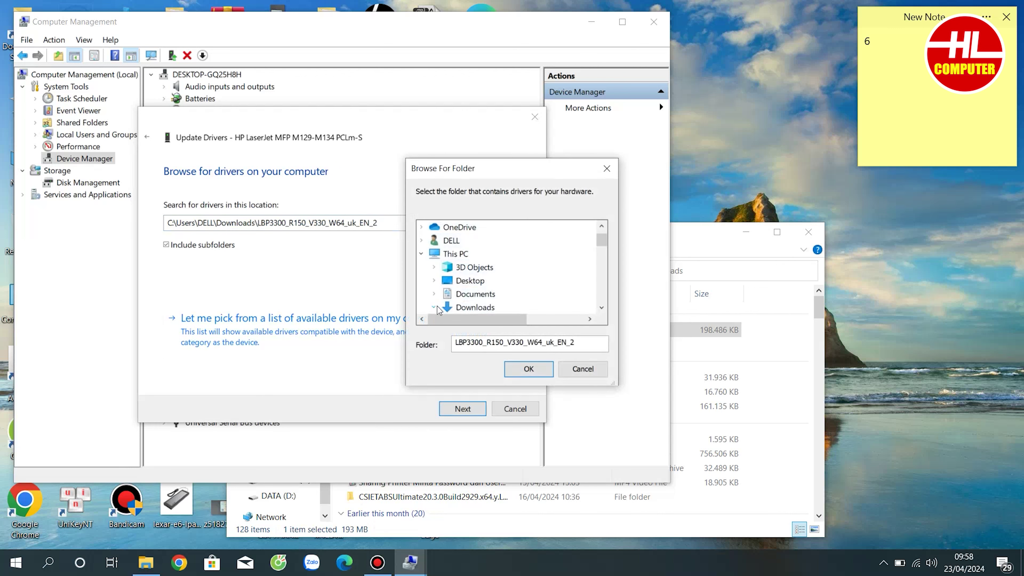
{"action": "left_click", "coordinate": [439, 309]}
{"action": "left_click_drag", "start_coordinate": [604, 252], "coordinate": [604, 262]}
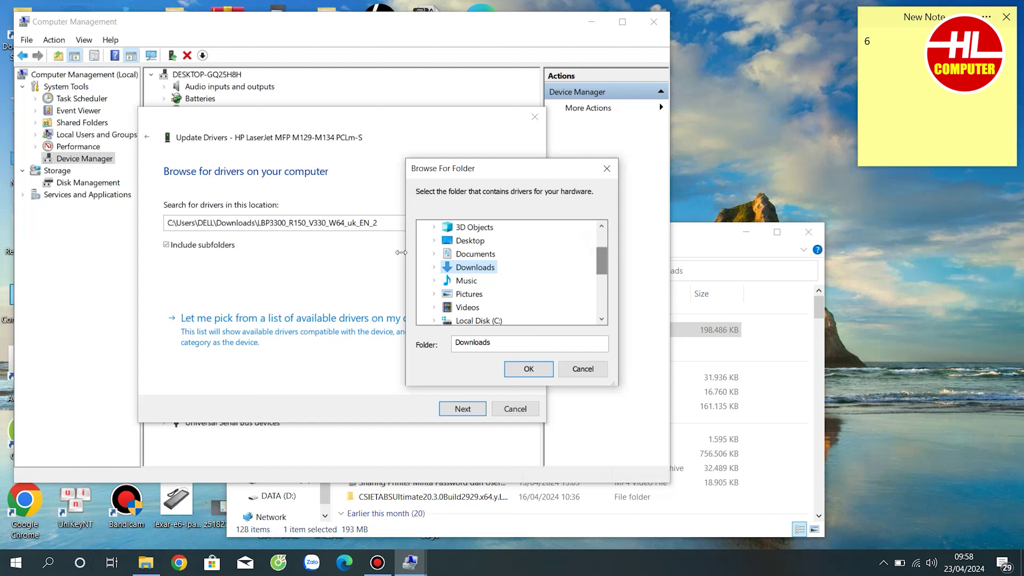
{"action": "left_click", "coordinate": [434, 266]}
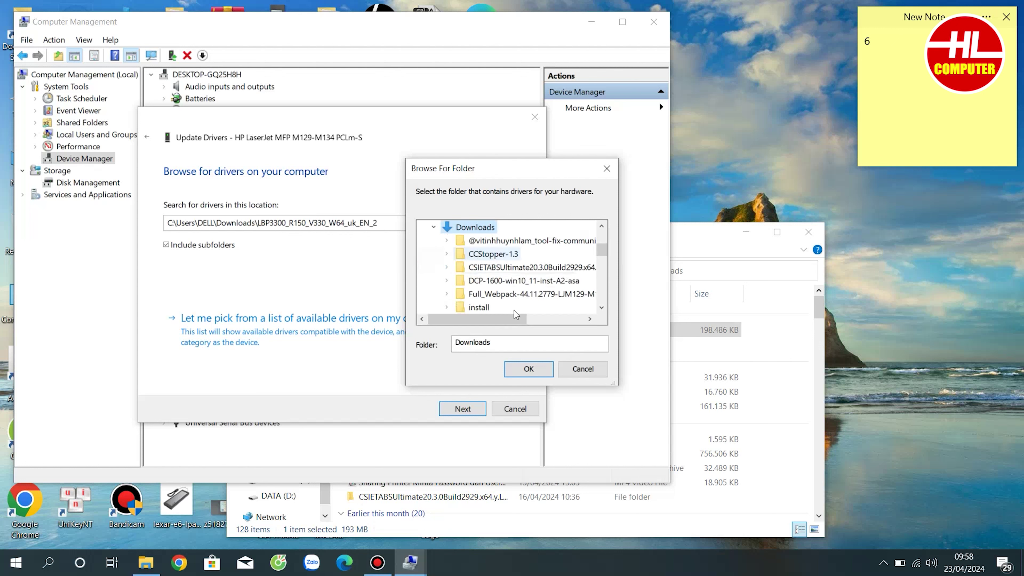
{"action": "double_click", "coordinate": [556, 297]}
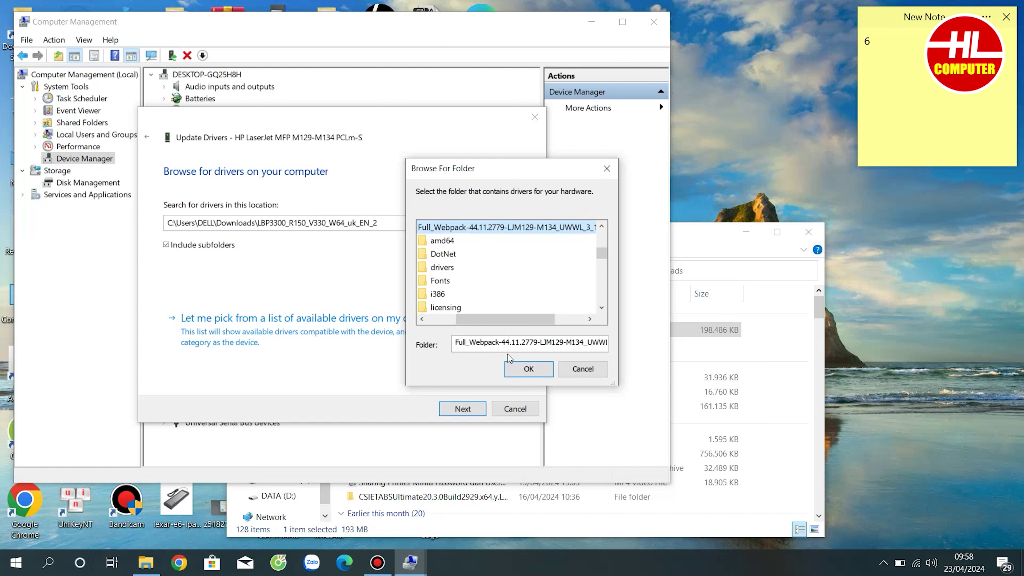
{"action": "left_click_drag", "start_coordinate": [513, 323], "coordinate": [492, 321]}
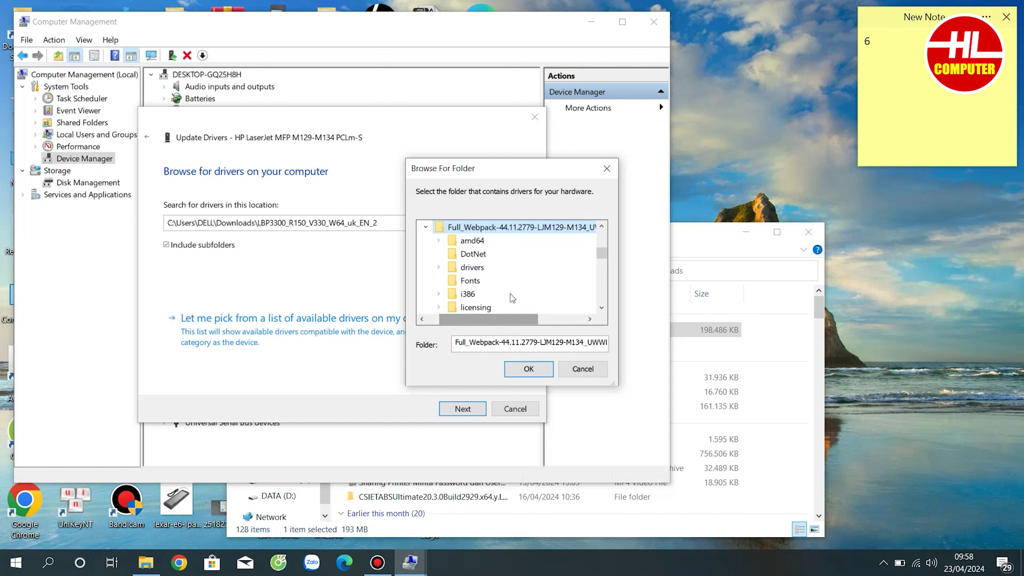
{"action": "left_click", "coordinate": [516, 370]}
{"action": "left_click", "coordinate": [461, 409]}
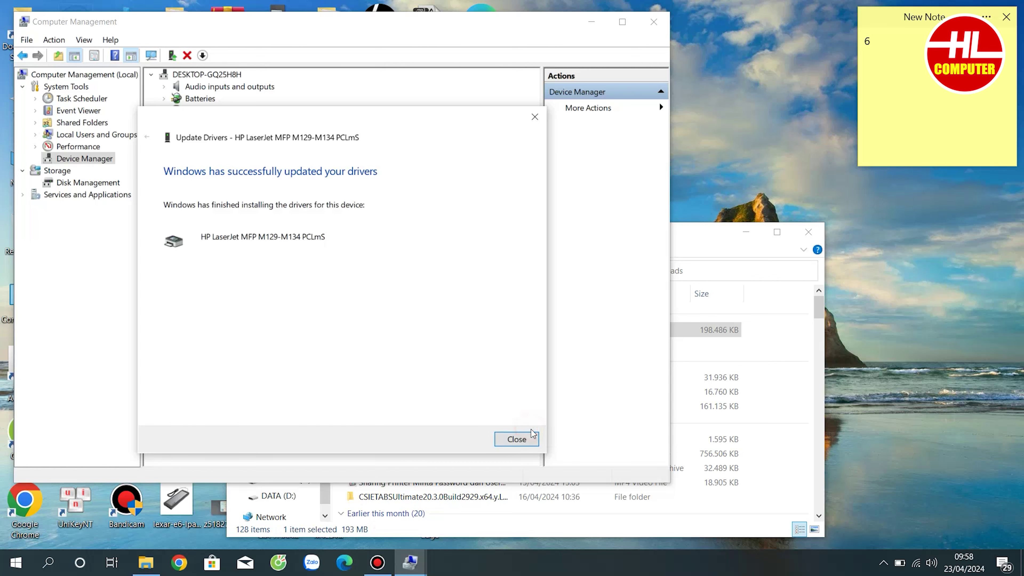
{"action": "left_click", "coordinate": [517, 439]}
- Open the desktop document test 2 mat, check the HP LaserJet MFP M129-M134 PCLm-S in its print settings, and close it
{"action": "key", "text": "super+d"}
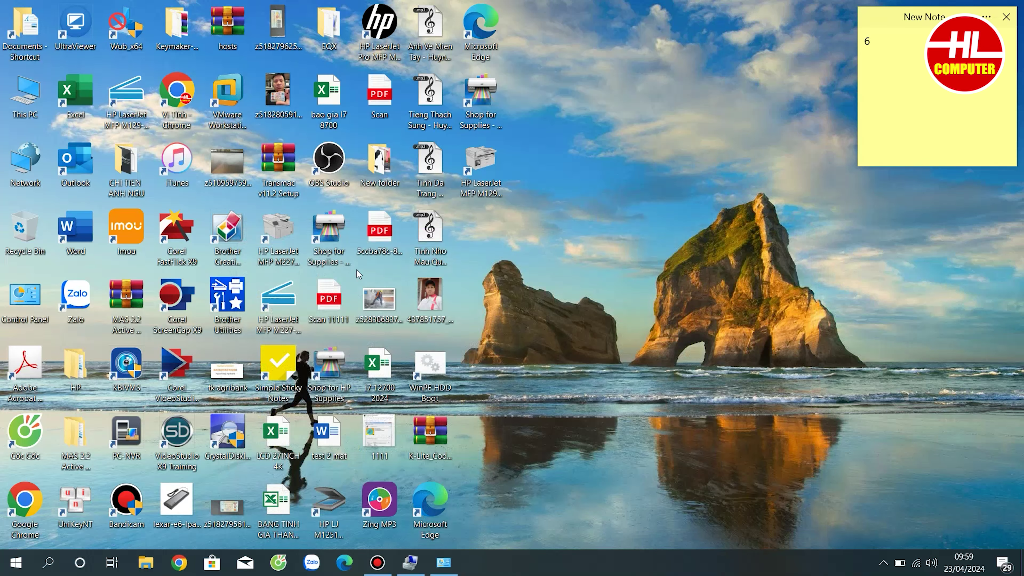
{"action": "double_click", "coordinate": [319, 442]}
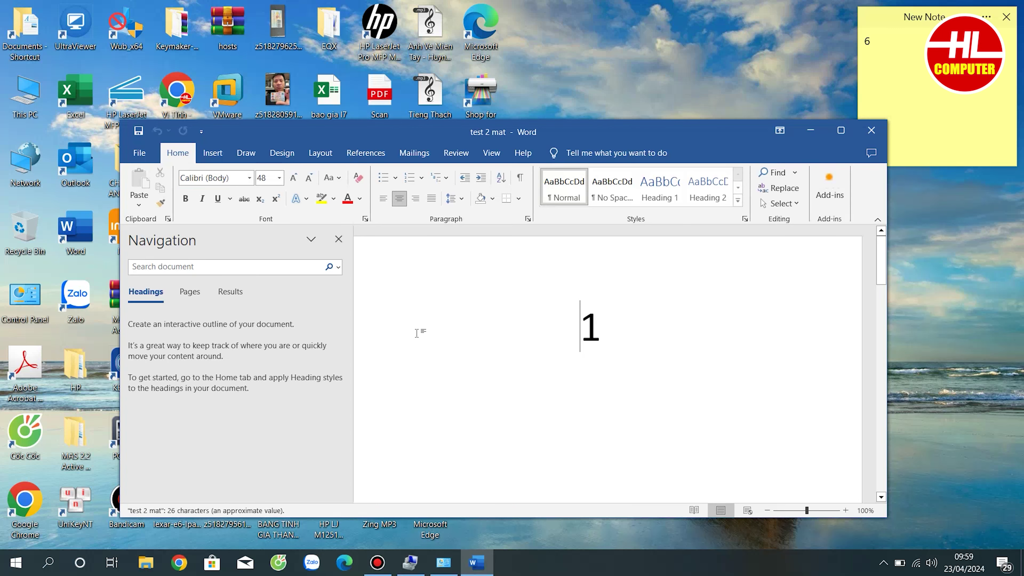
{"action": "left_click", "coordinate": [139, 153]}
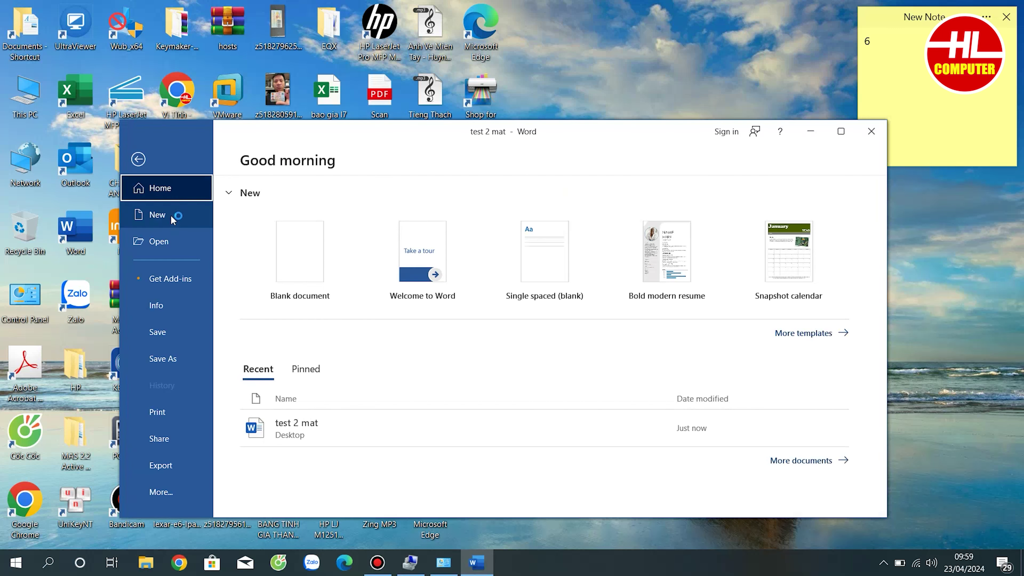
{"action": "left_click", "coordinate": [163, 410]}
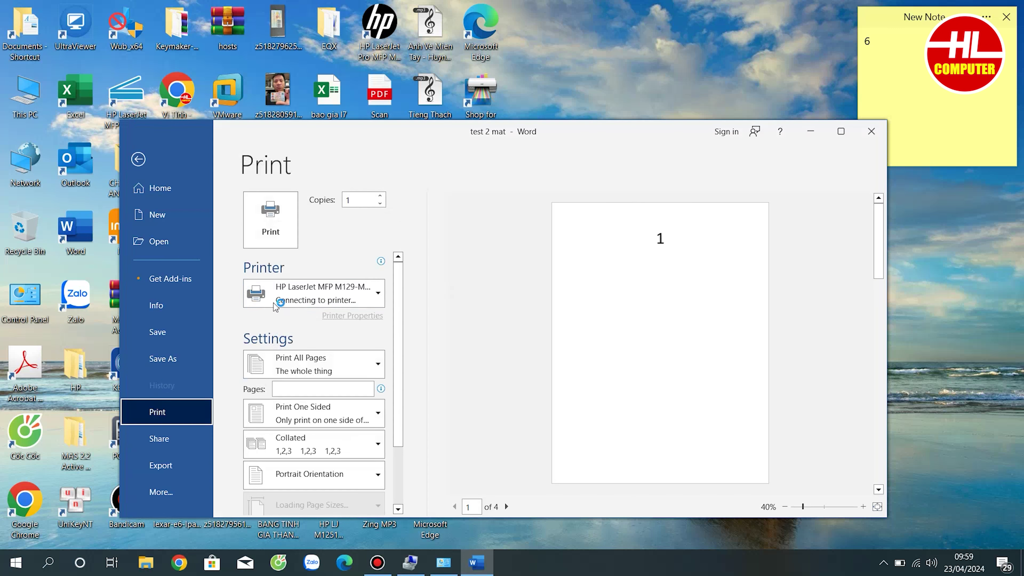
{"action": "left_click", "coordinate": [278, 293]}
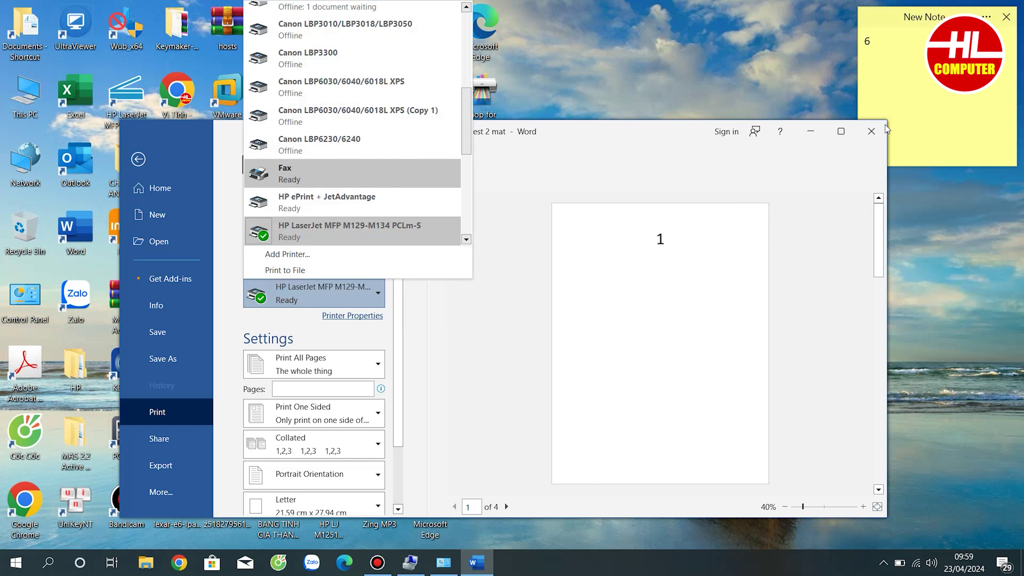
{"action": "left_click", "coordinate": [319, 231]}
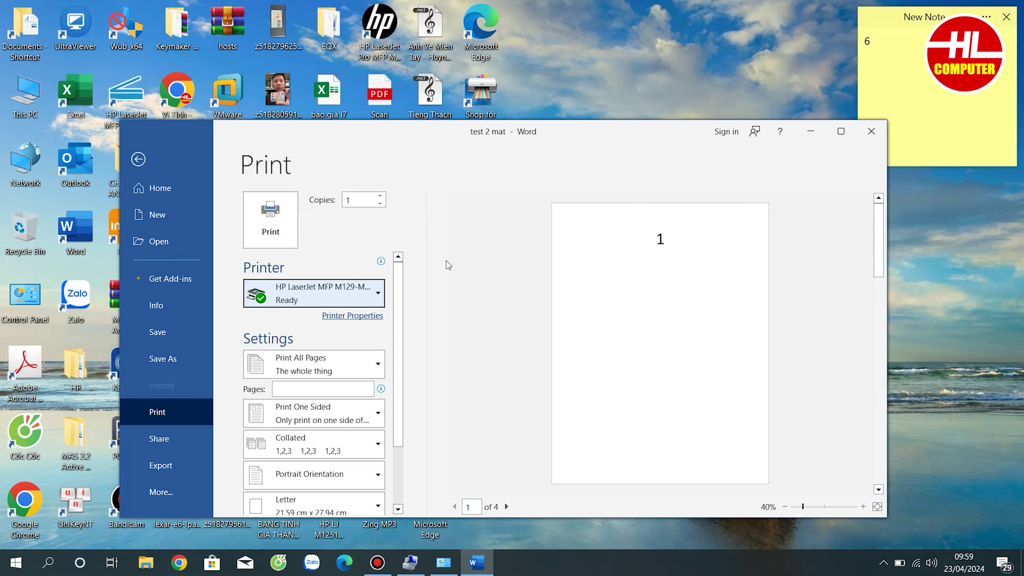
{"action": "left_click", "coordinate": [879, 137]}
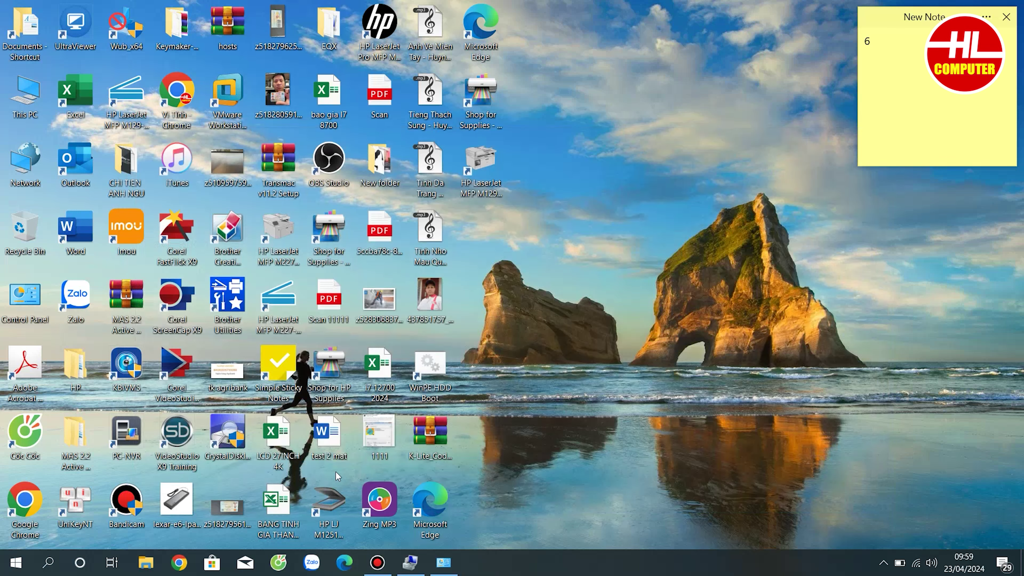
- Open the BANG TINH GIA THANH 2022-7.2.2023 workbook from the desktop without updating its external links, dismissing the circular-reference warning
{"action": "double_click", "coordinate": [278, 500]}
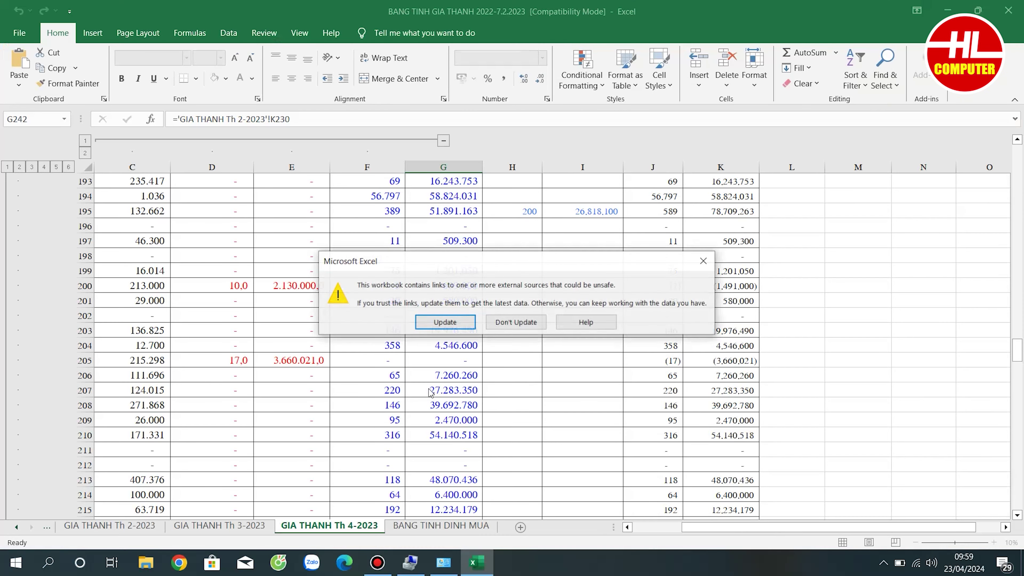
{"action": "left_click", "coordinate": [523, 329]}
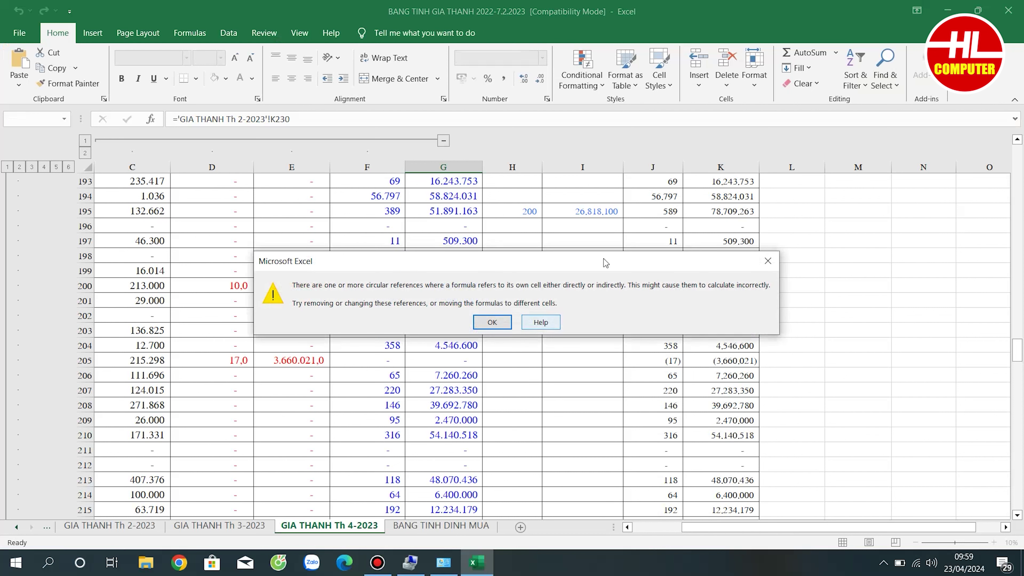
{"action": "left_click", "coordinate": [768, 262]}
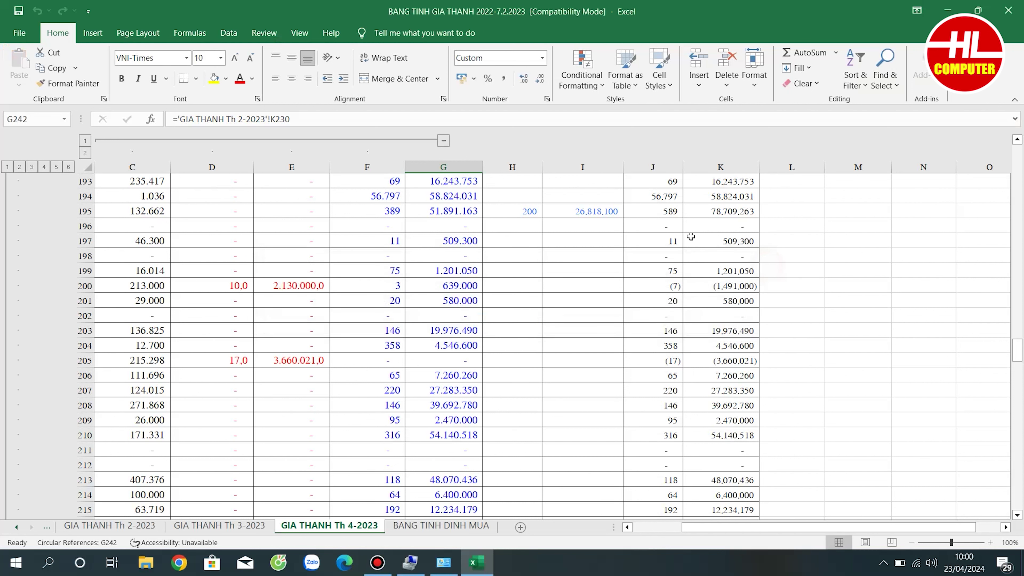
{"action": "left_click", "coordinate": [33, 39]}
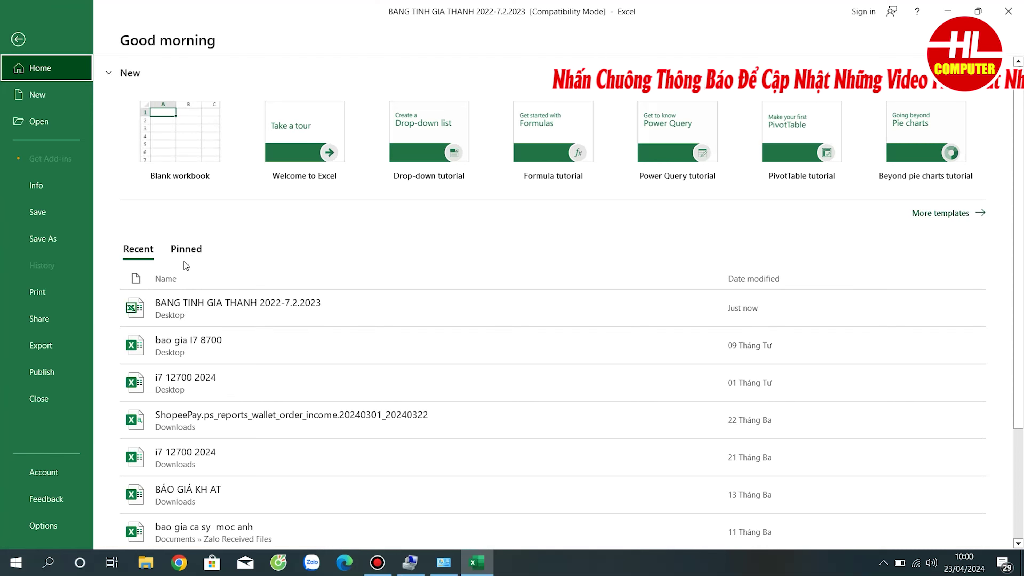
{"action": "left_click", "coordinate": [199, 303]}
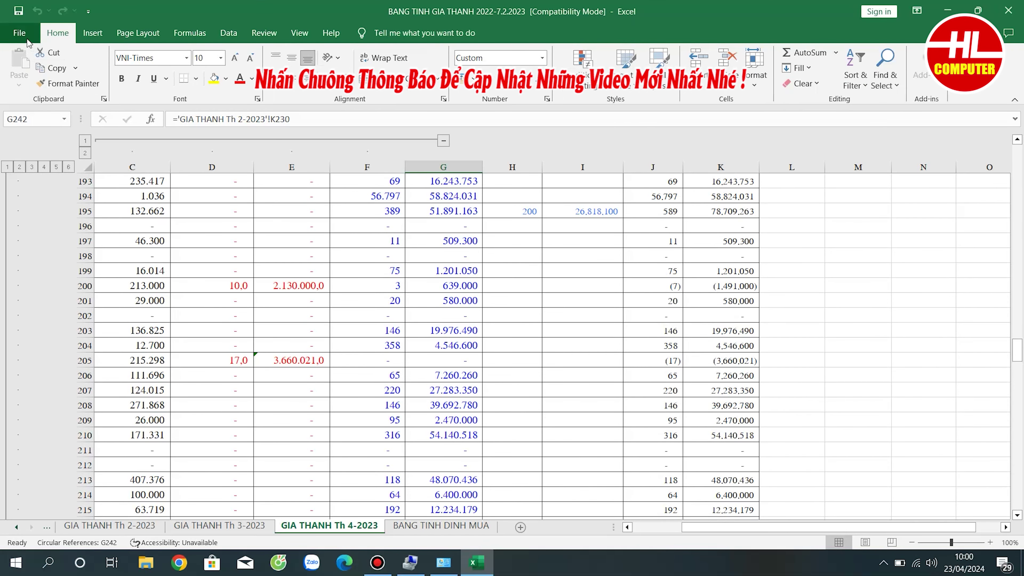
- Open the workbook's print settings and limit the printed pages to 1 to 1
{"action": "left_click", "coordinate": [20, 33]}
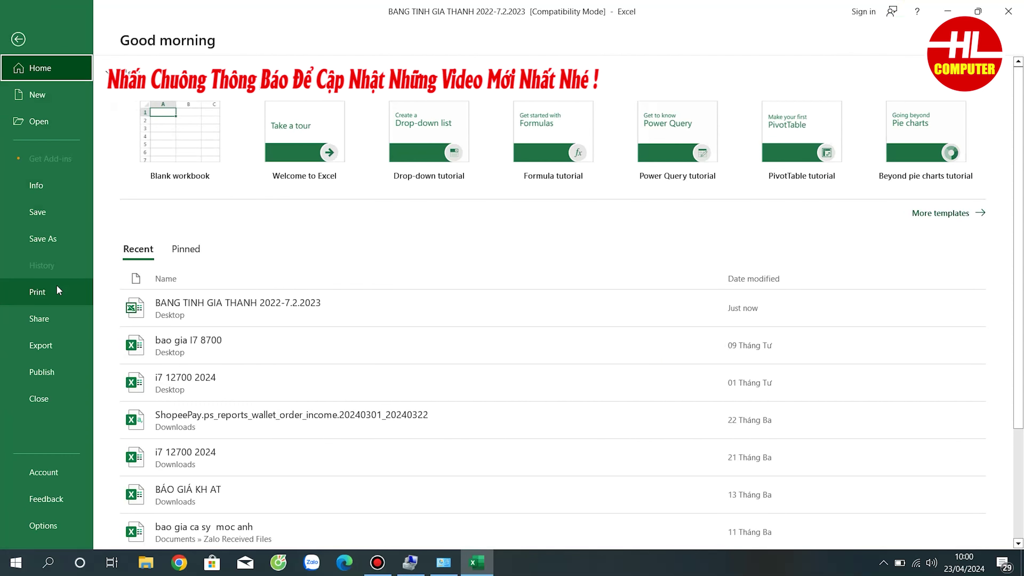
{"action": "left_click", "coordinate": [56, 289]}
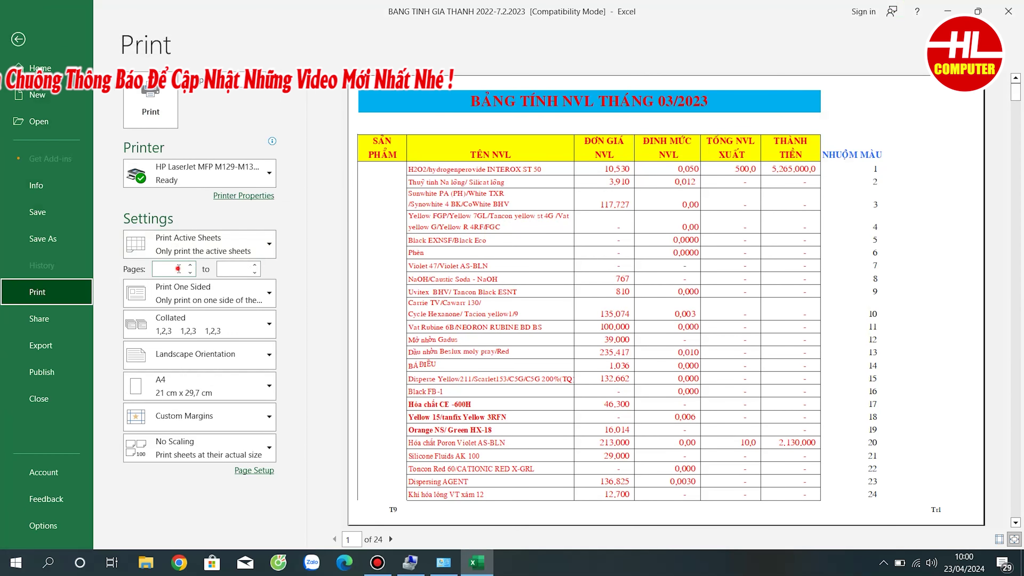
{"action": "left_click", "coordinate": [179, 268]}
{"action": "type", "text": "1"}
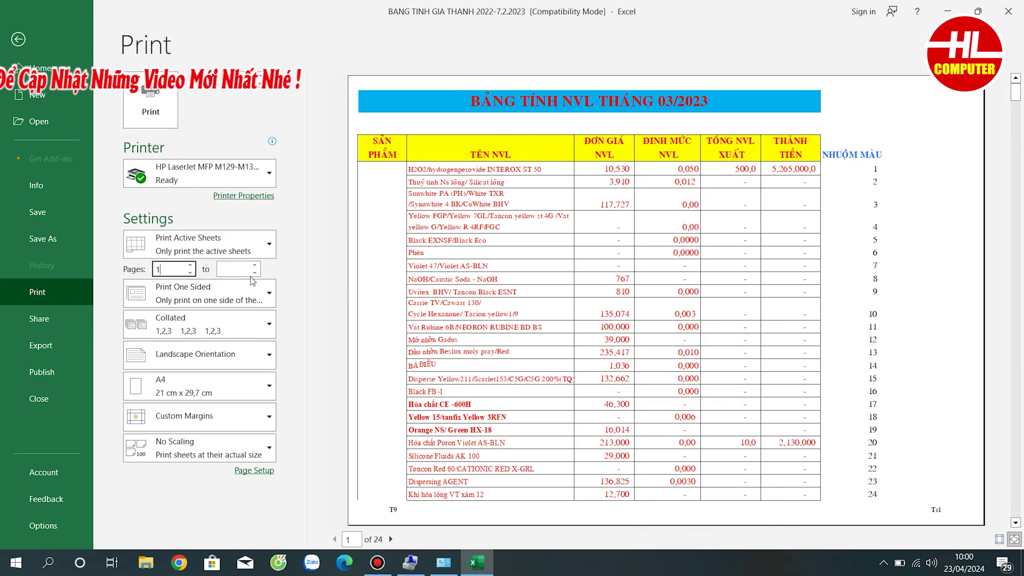
{"action": "left_click", "coordinate": [241, 269]}
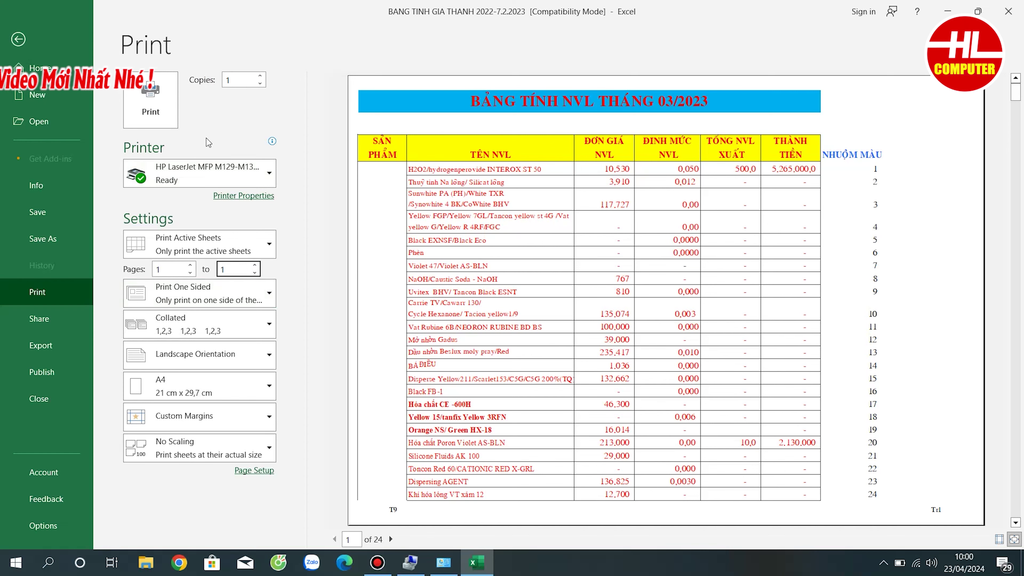